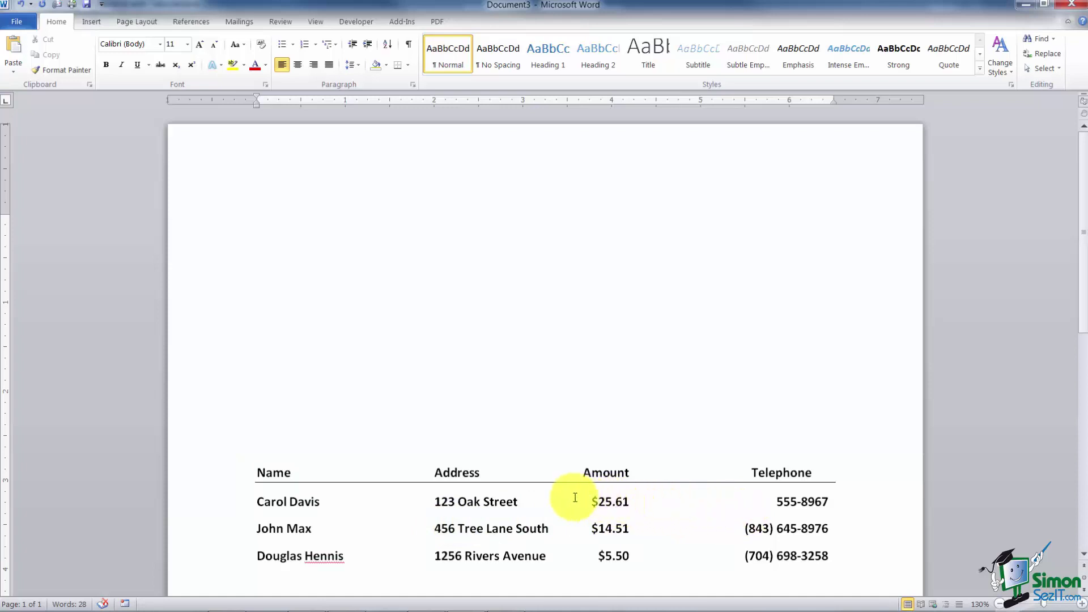
Step: Briefly show and hide formatting marks, then move to the empty top line
left_click(490, 502)
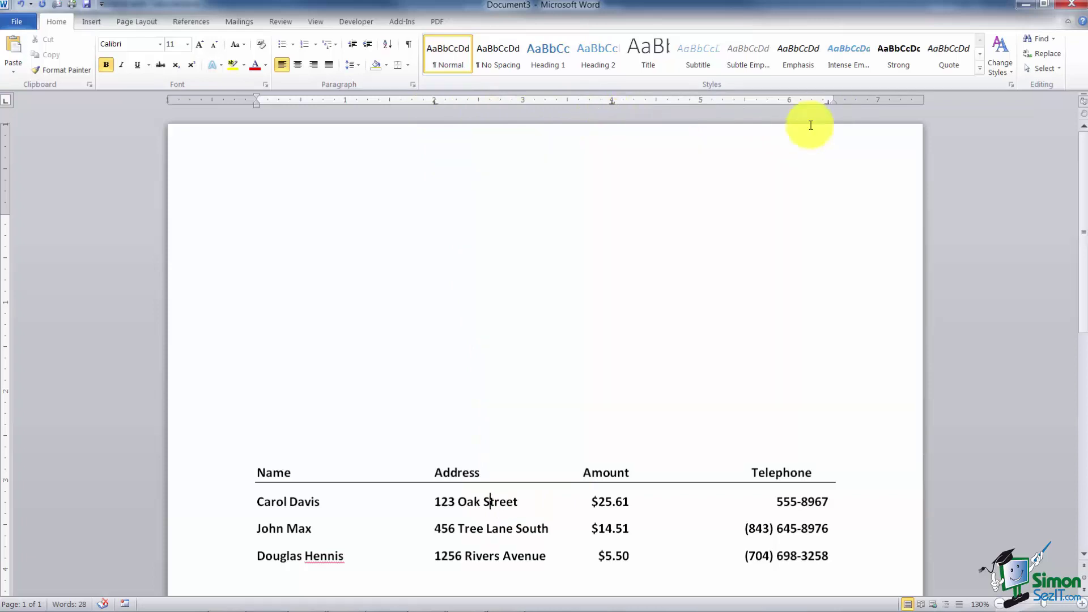
left_click(409, 45)
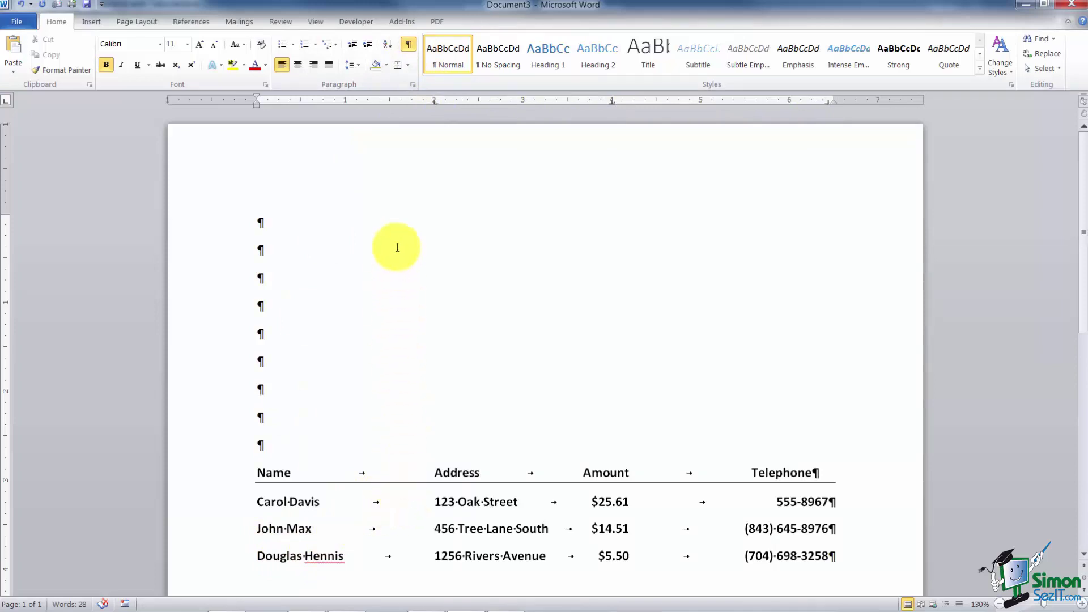
left_click(408, 44)
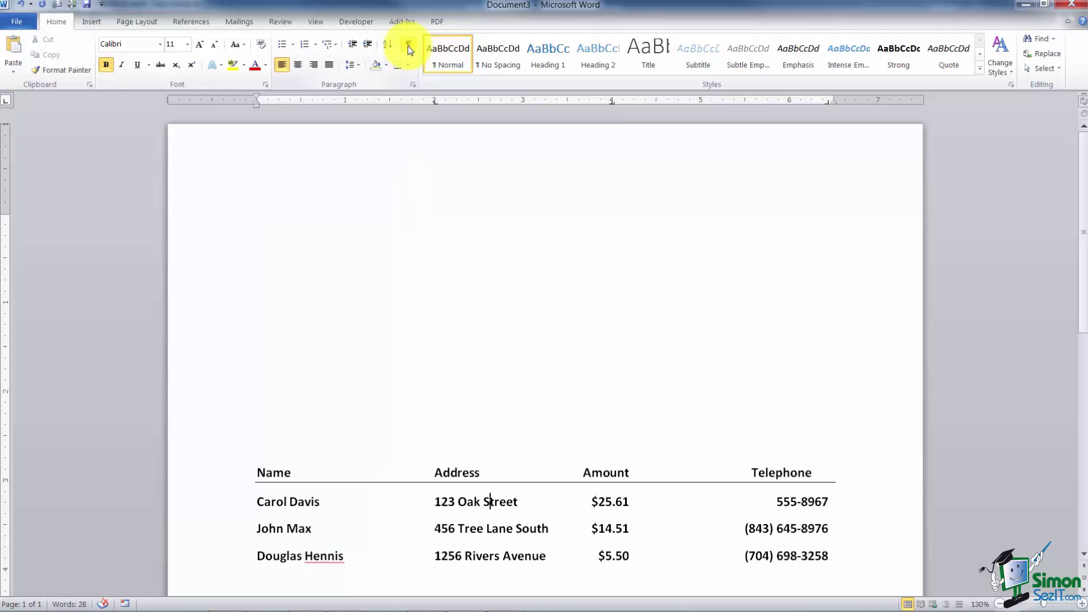
left_click(275, 229)
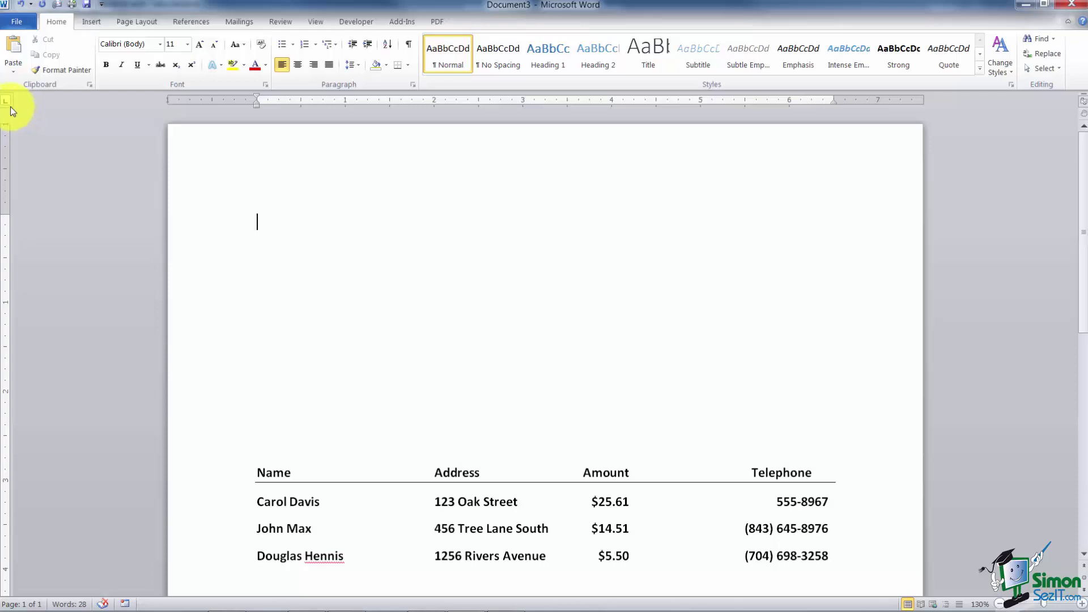
Step: Cycle the tab selector back to Left and set a left tab stop at 2 inches
left_click(7, 104)
left_click(7, 102)
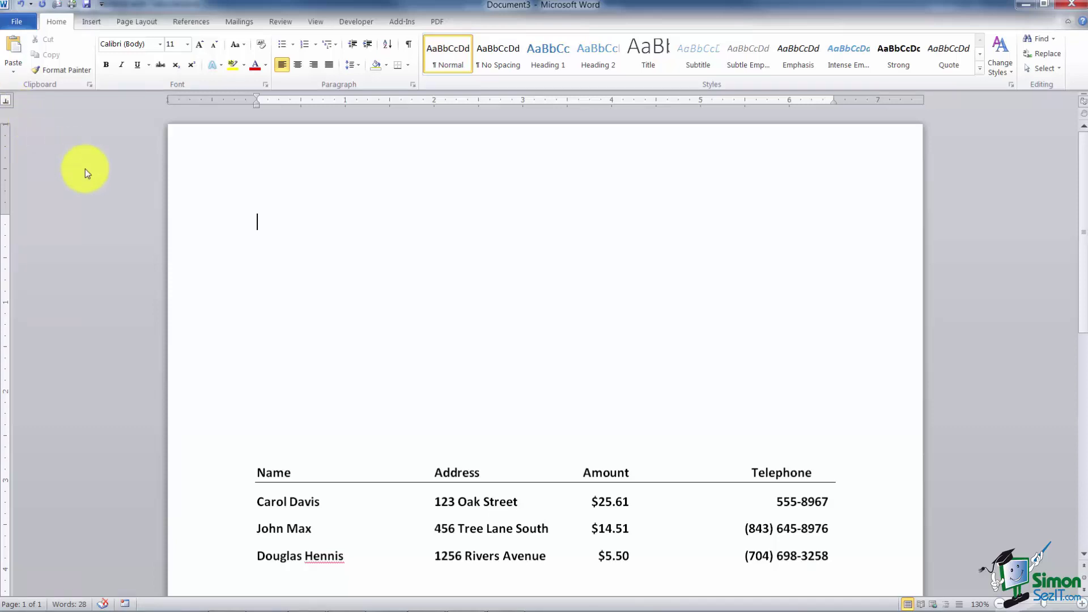
left_click(9, 106)
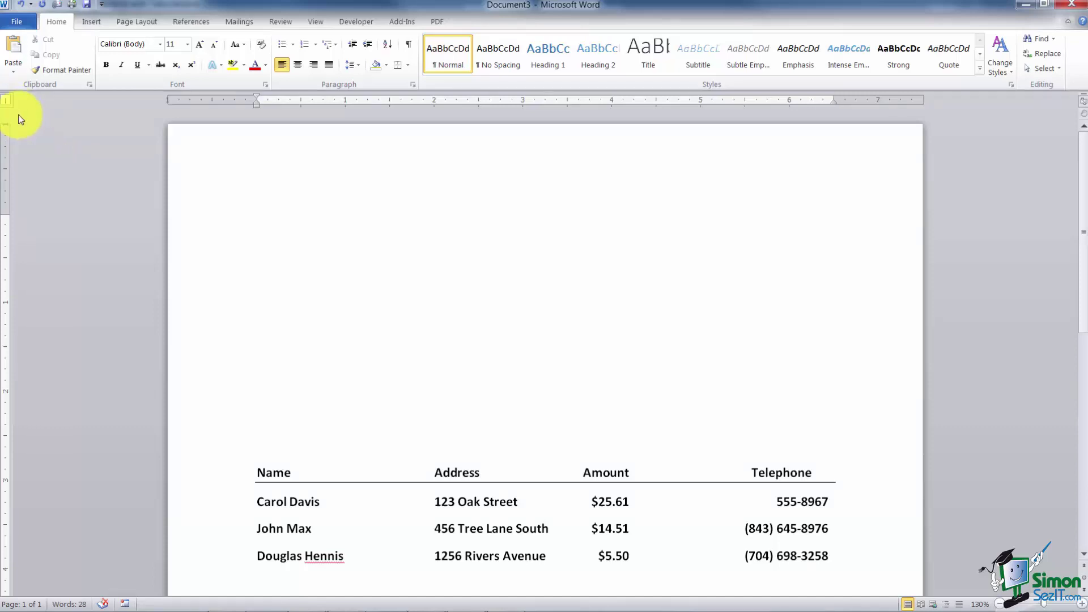
left_click(7, 103)
left_click(6, 103)
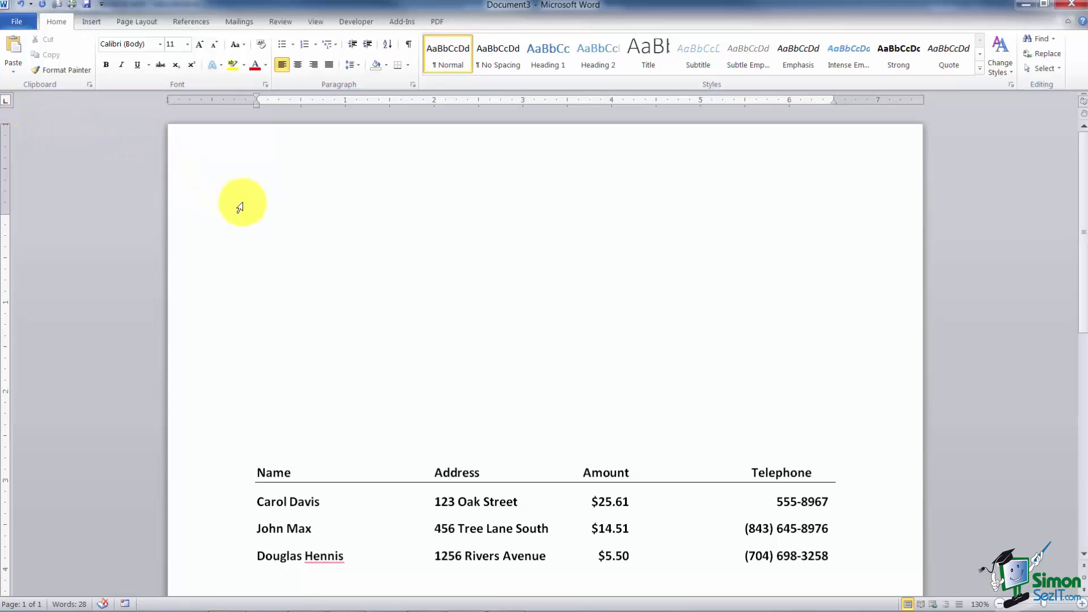
left_click(434, 102)
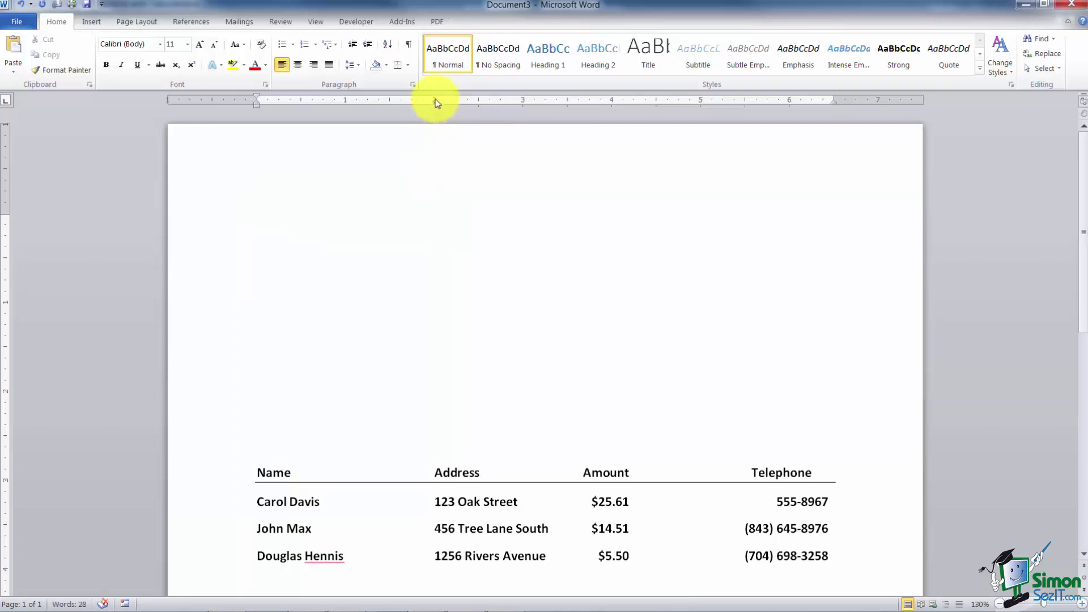
left_click_drag(434, 102, 441, 126)
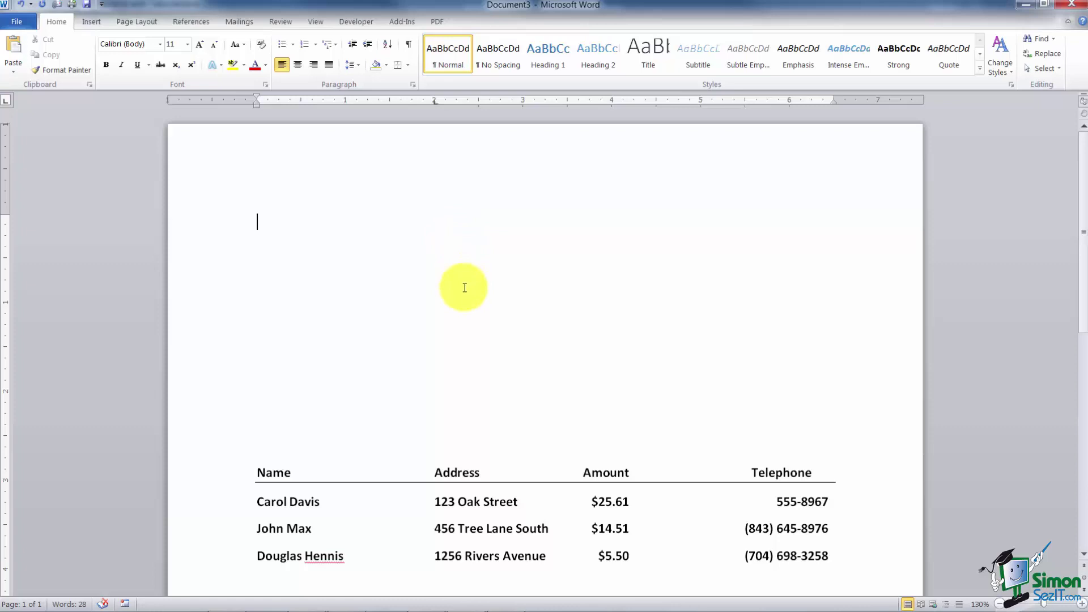
Step: Type four sample lines starting with 'hdgahdgahdgah' at the 2-inch tab stop
key("Tab")
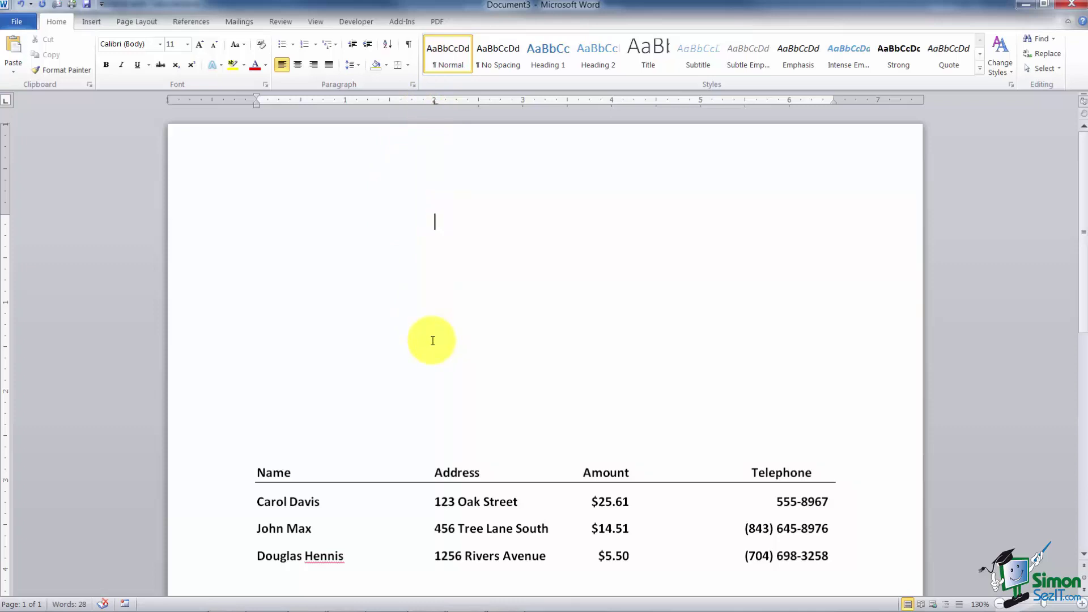
type("hdgahdgahdgah")
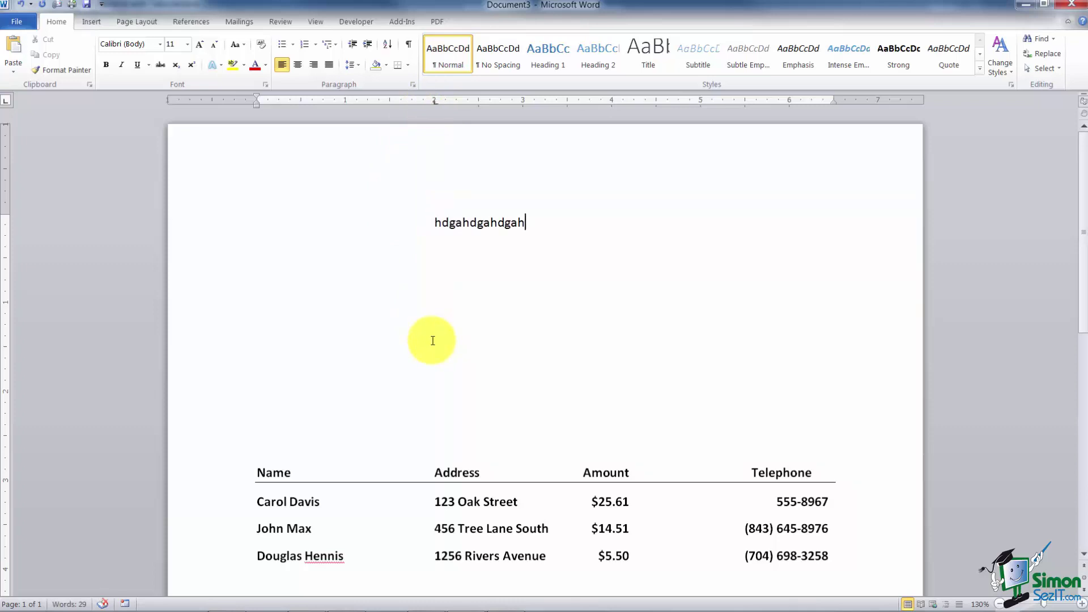
key("Return")
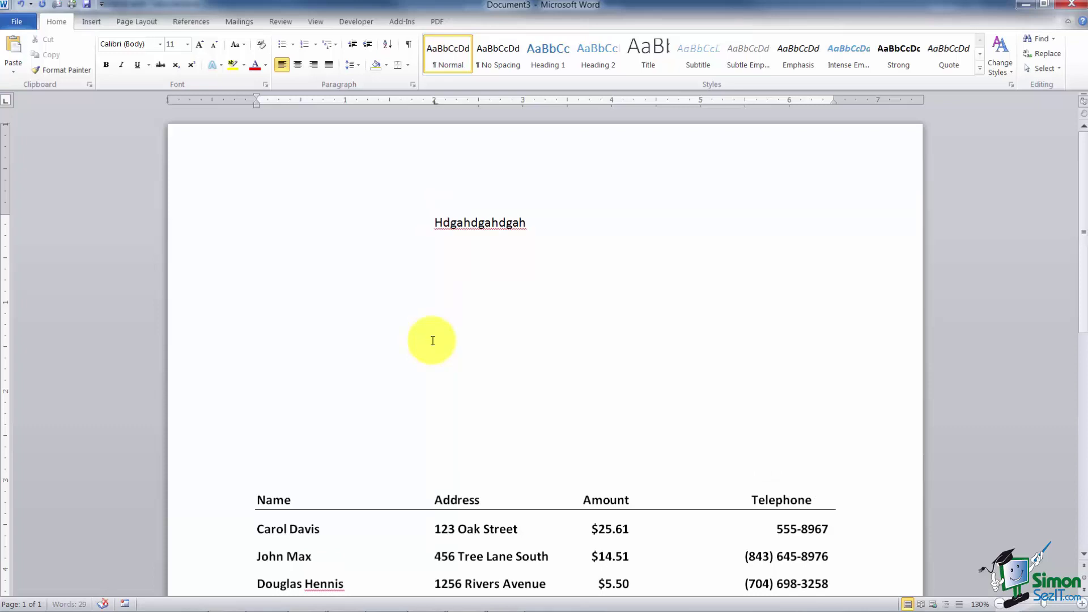
type("djdhahdadhajdhajdajd")
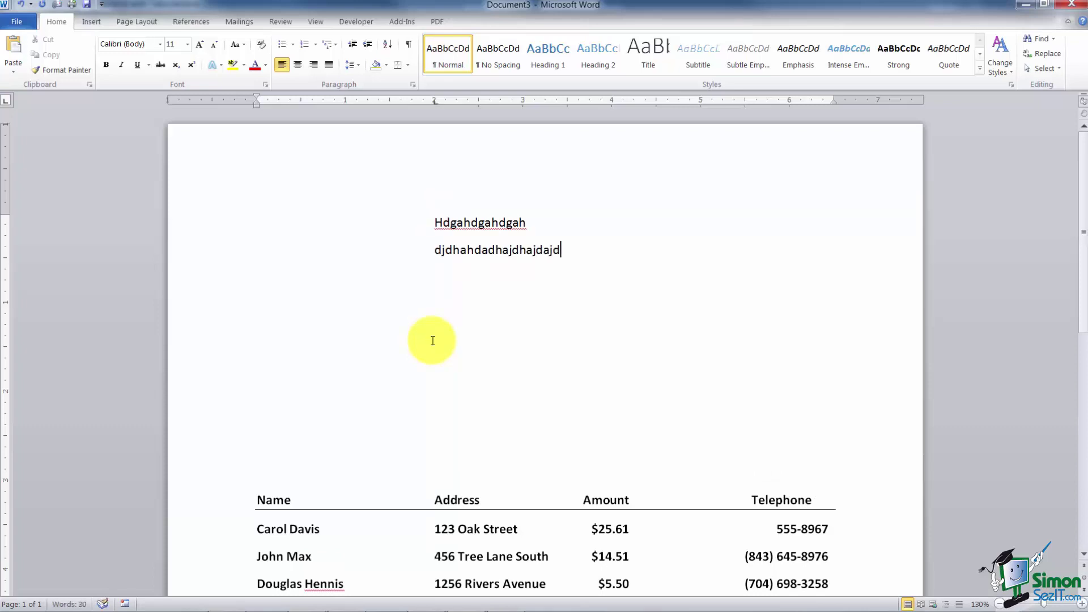
key("Return")
type("nadadajdj")
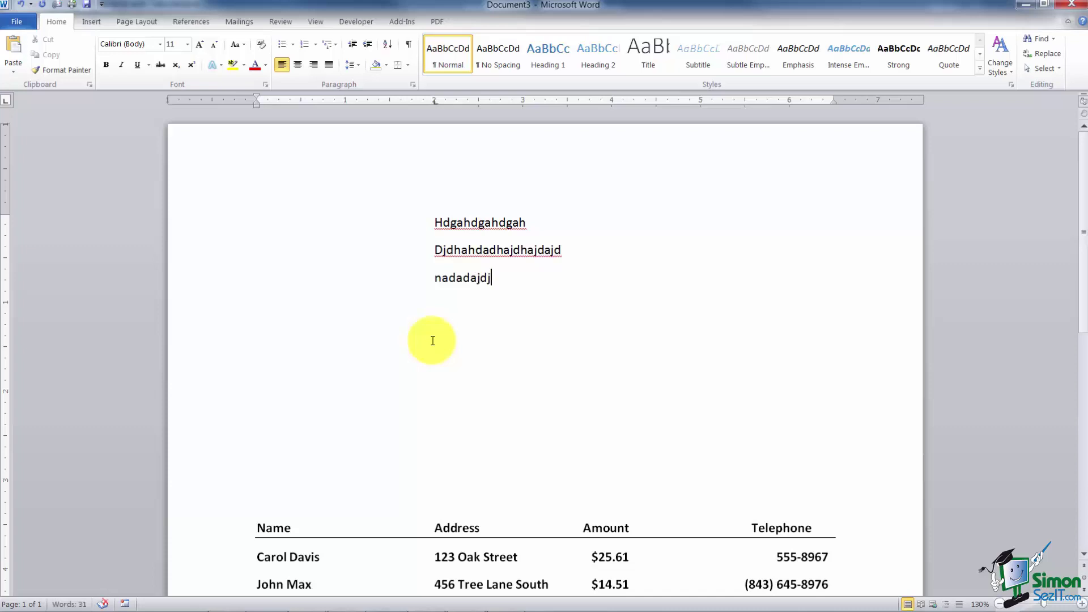
key("Return")
type("hdasjdhasj")
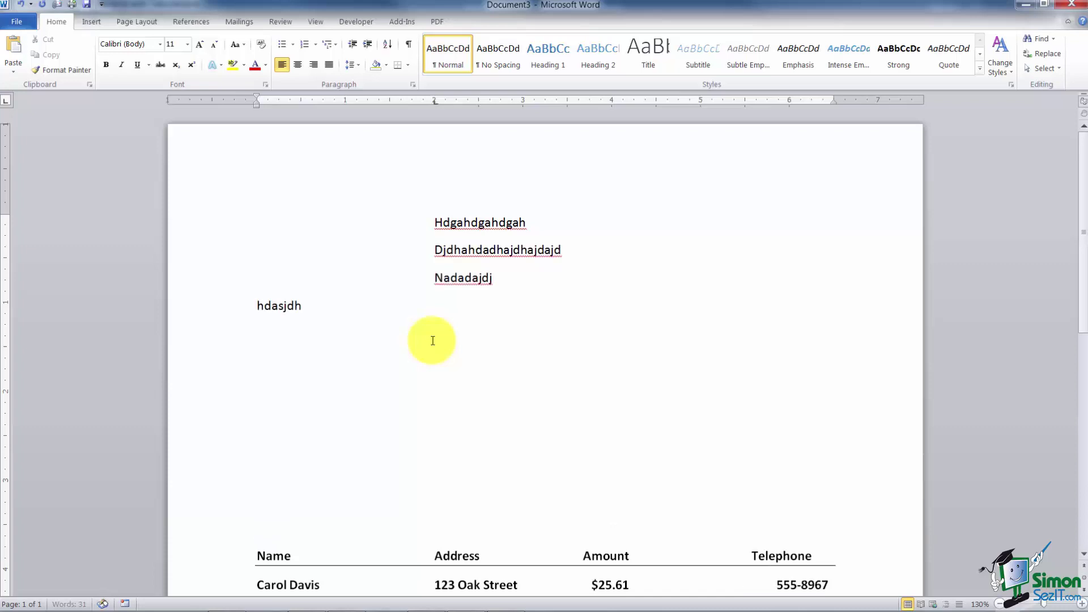
Step: Move the fourth line to the 2-inch tab stop and delete the extra blank line above the list
left_click(255, 305)
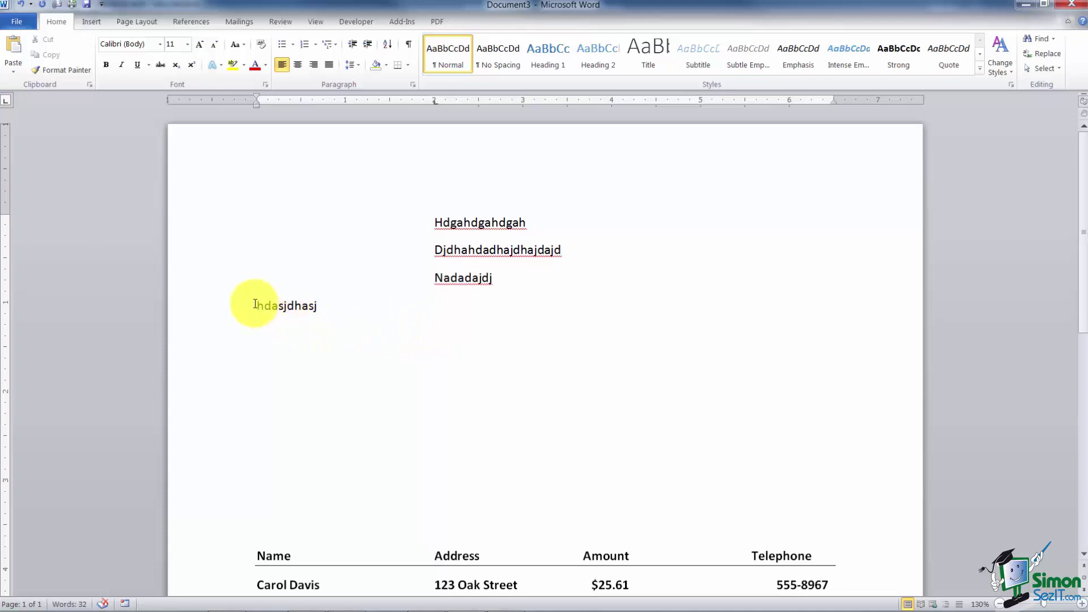
key("Tab")
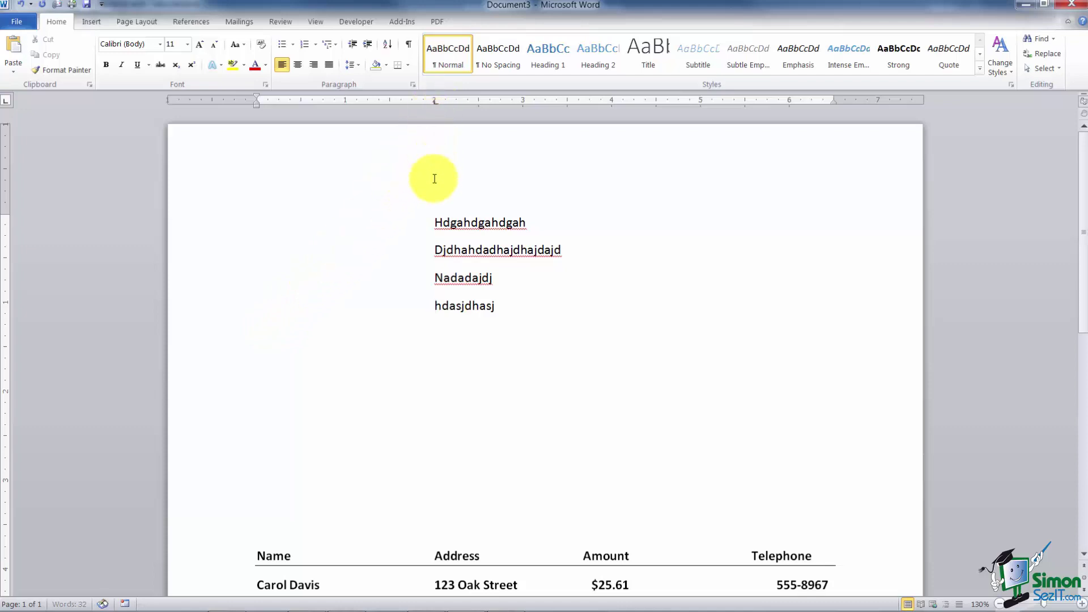
left_click(464, 367)
key("Delete")
key("Delete")
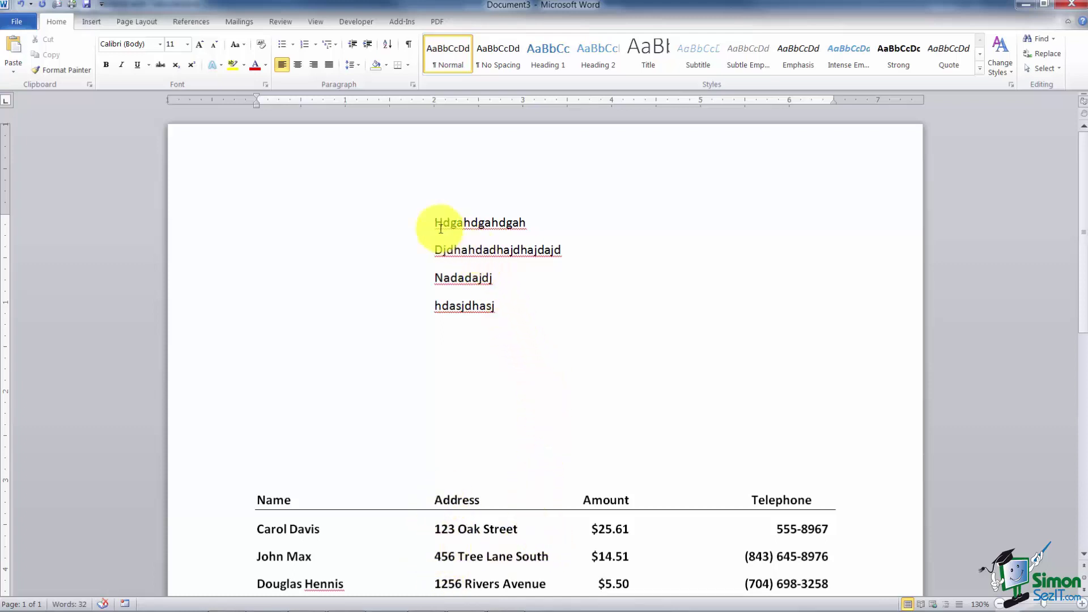
Step: Delete the four sample lines and grab the 2-inch tab stop to remove it
left_click(429, 215)
left_click_drag(428, 215, 580, 305)
key("Delete")
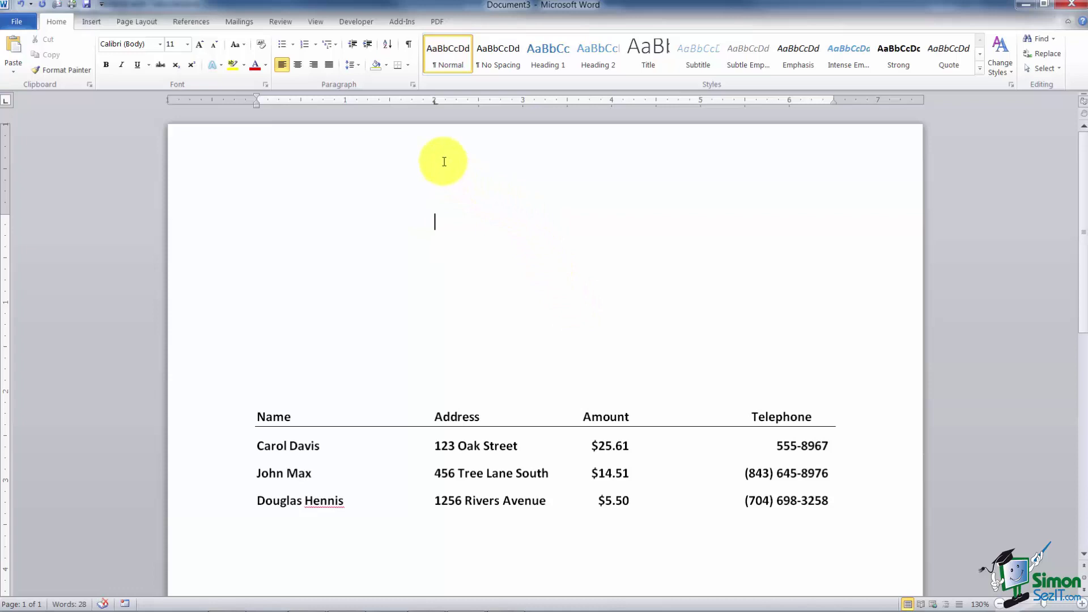
left_click_drag(435, 103, 443, 129)
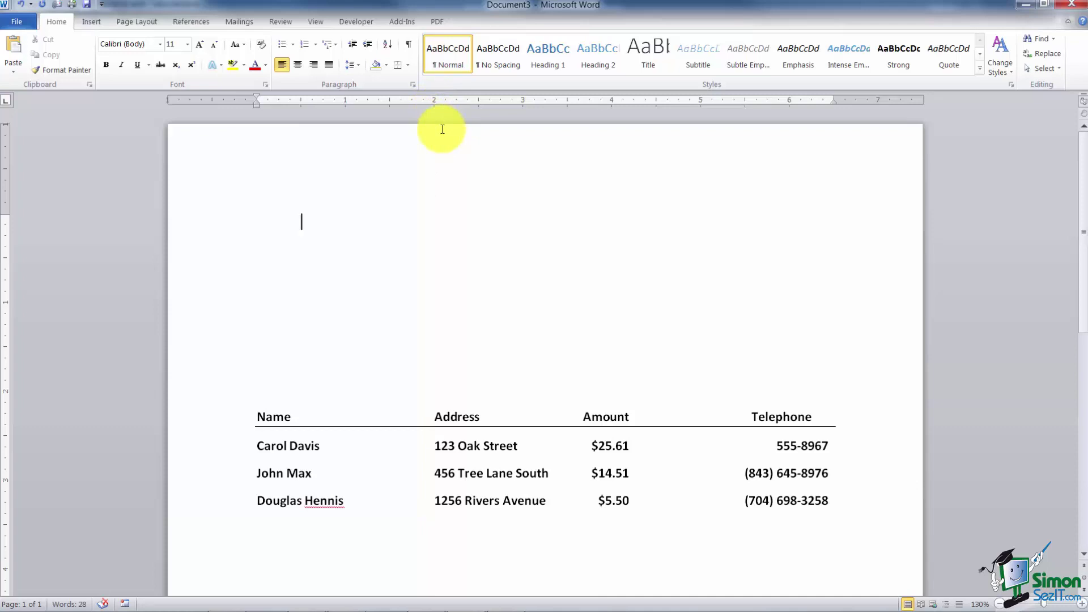
Step: Set a center tab stop near 1.5 inches on the empty line
left_click(7, 102)
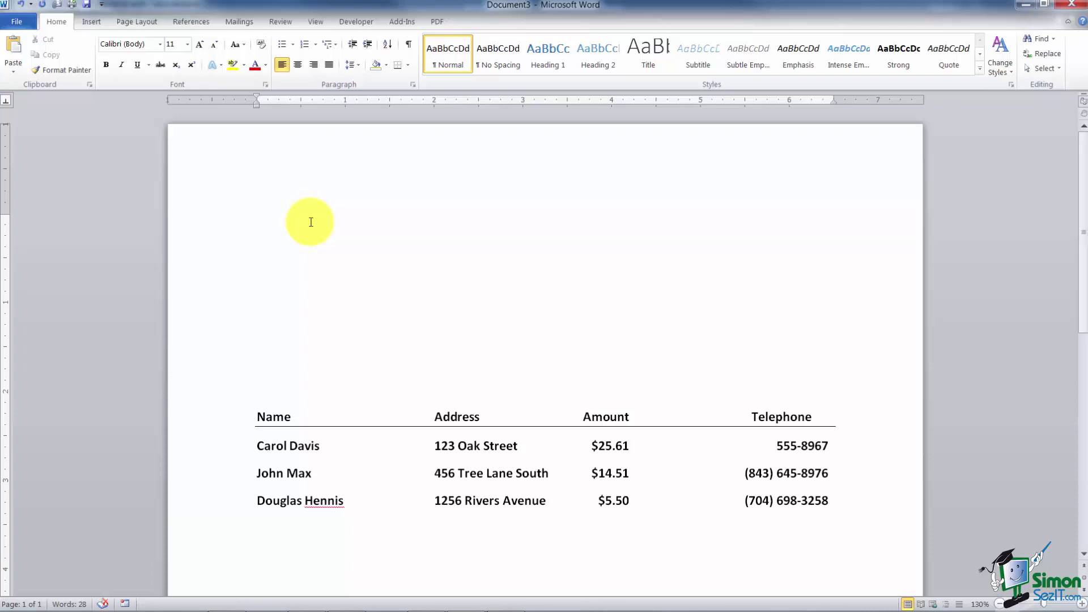
left_click(384, 101)
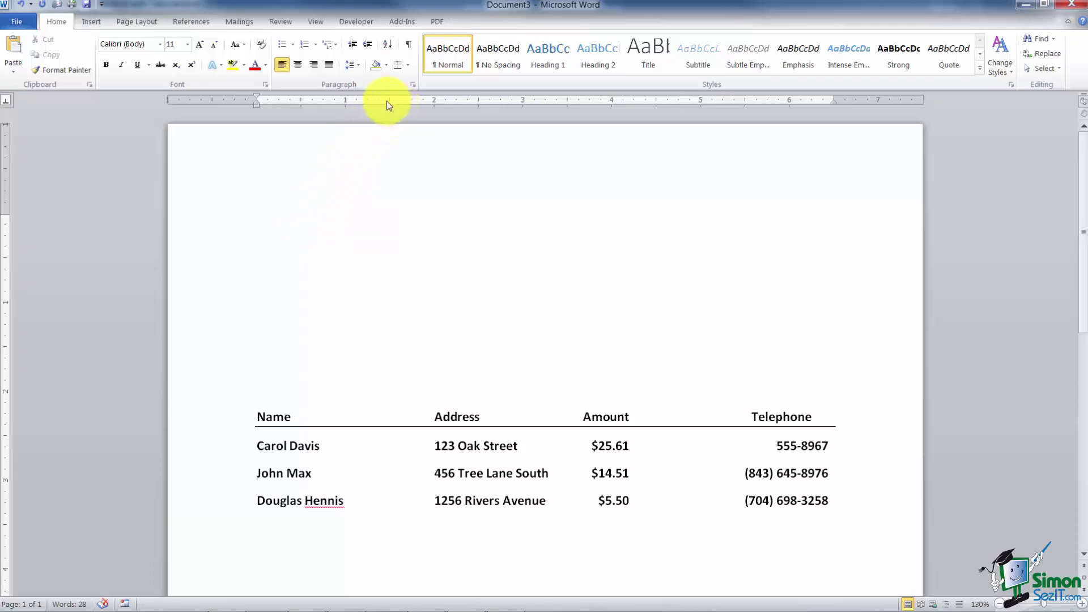
key("Tab")
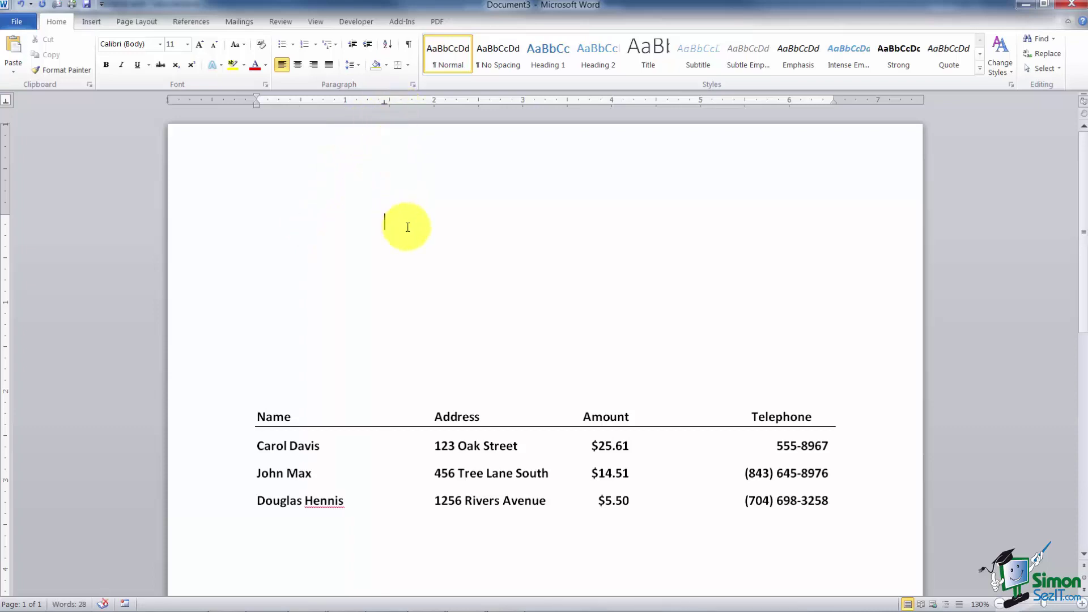
Step: Type three centered test lines at the new tab stop, then delete them
type("dgahdadadahdg")
key("Return")
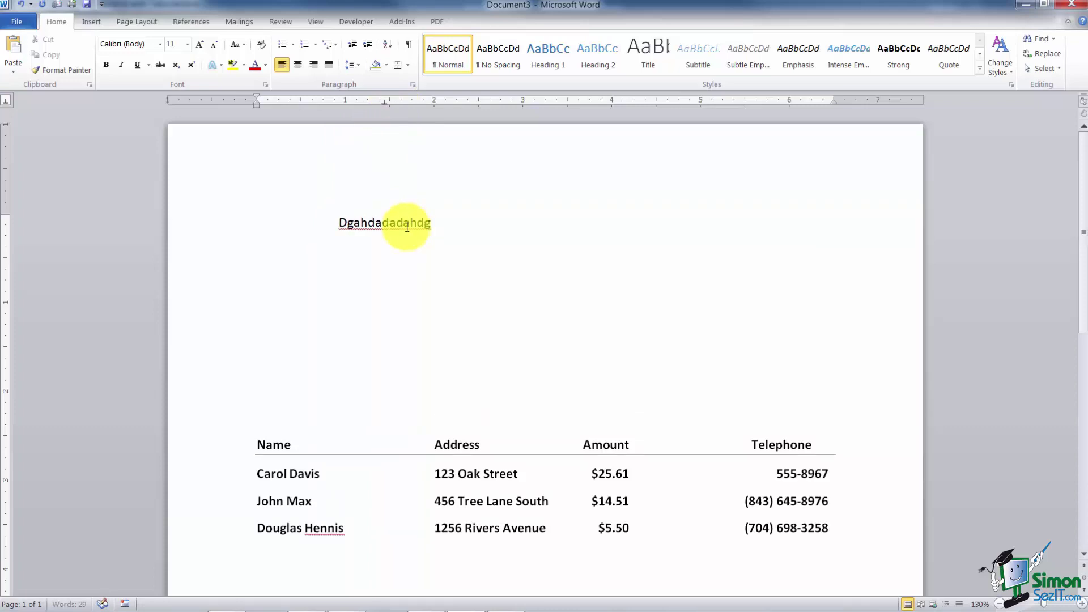
key("Tab")
type("sjfsjfhsjfhsjfhsjfsjfsjfsj")
key("Return")
key("Tab")
type("gshfshfhsfshfgshfgsh")
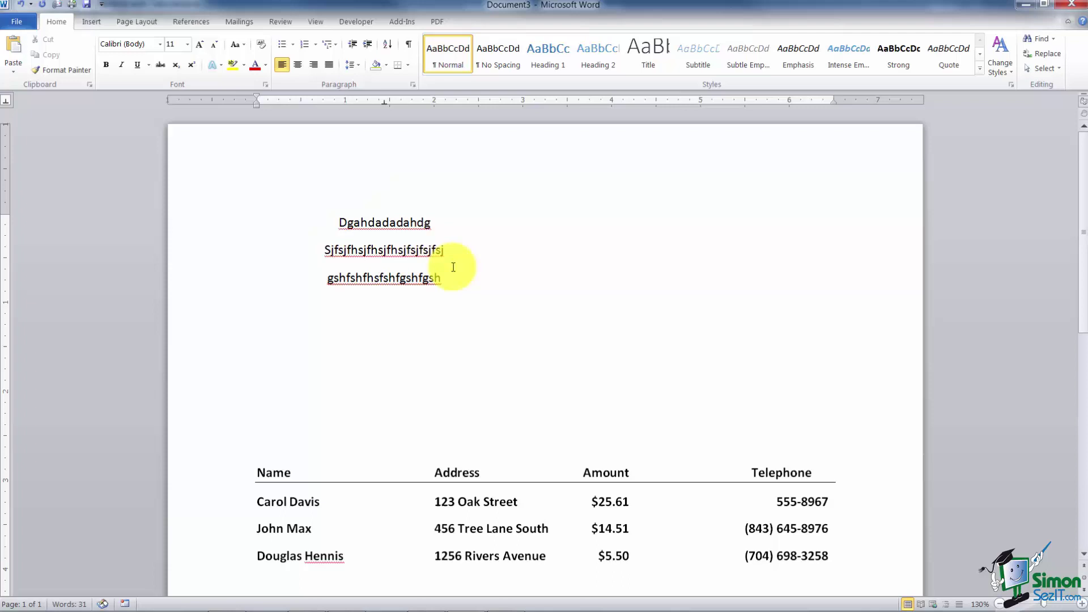
left_click_drag(464, 287, 328, 214)
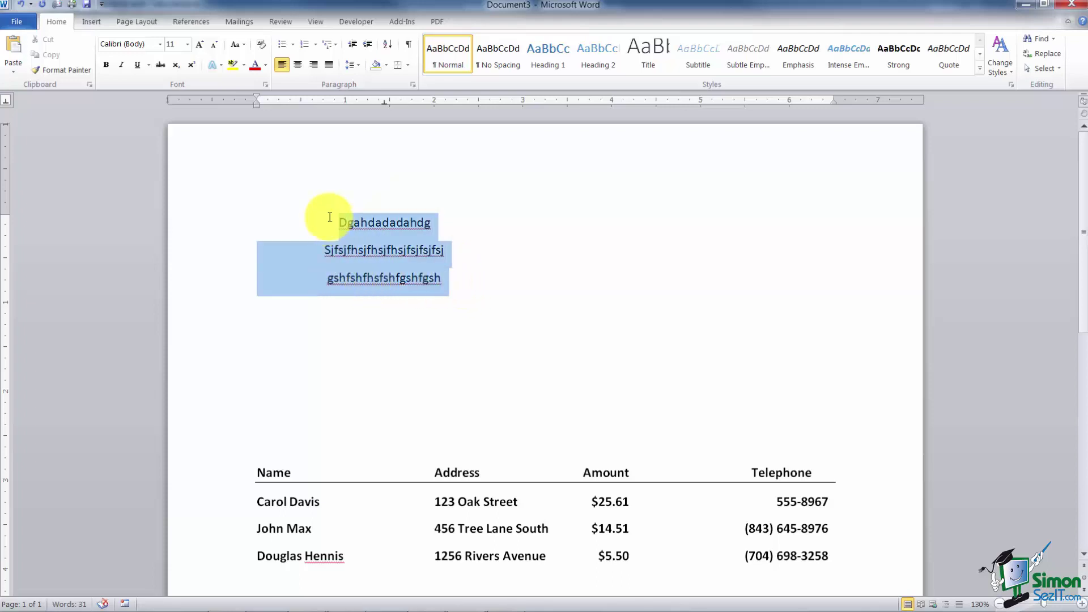
key("Delete")
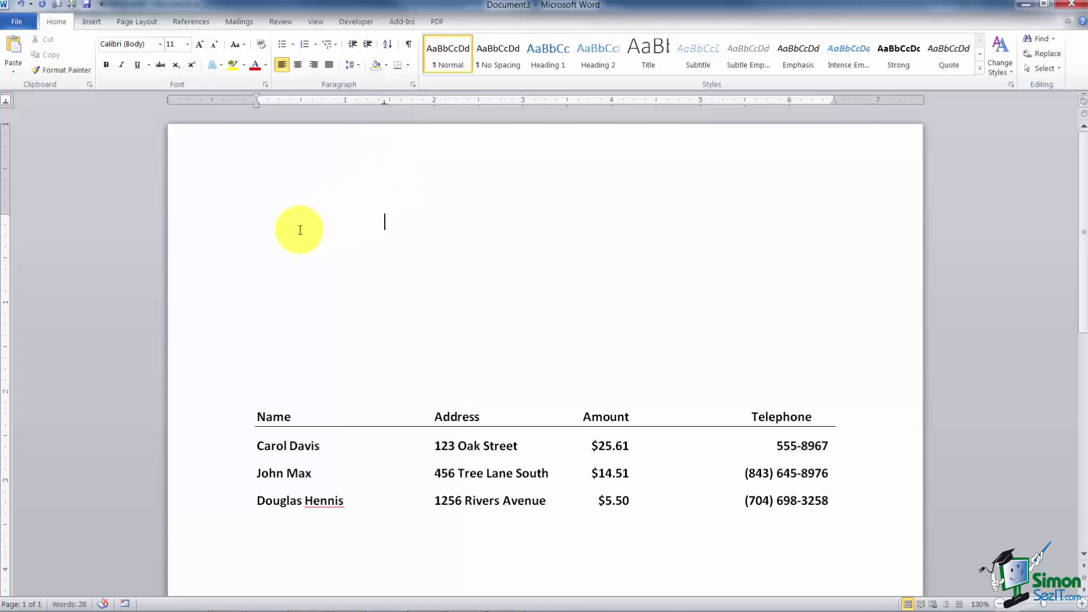
Step: Replace the old tab stop with a right tab near 6.4 inches and type two right-aligned lines
left_click_drag(384, 102, 384, 120)
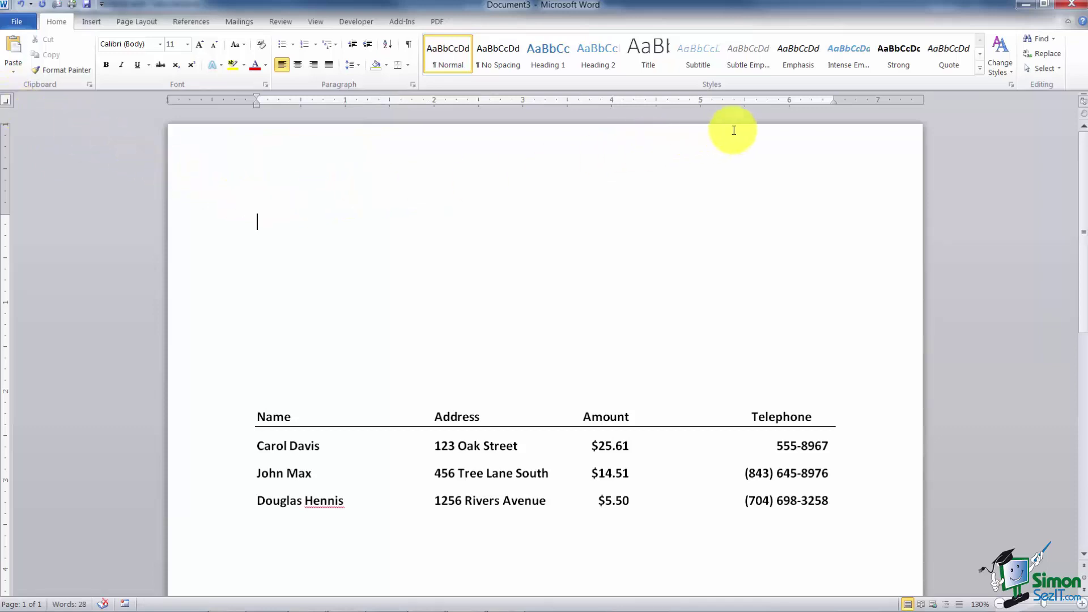
left_click(823, 102)
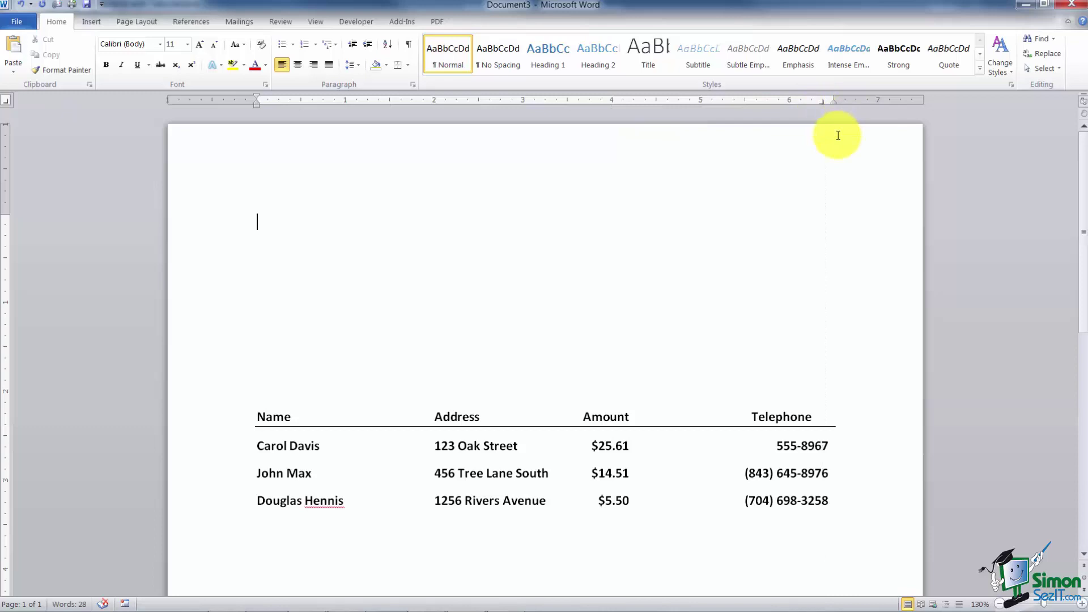
key("Tab")
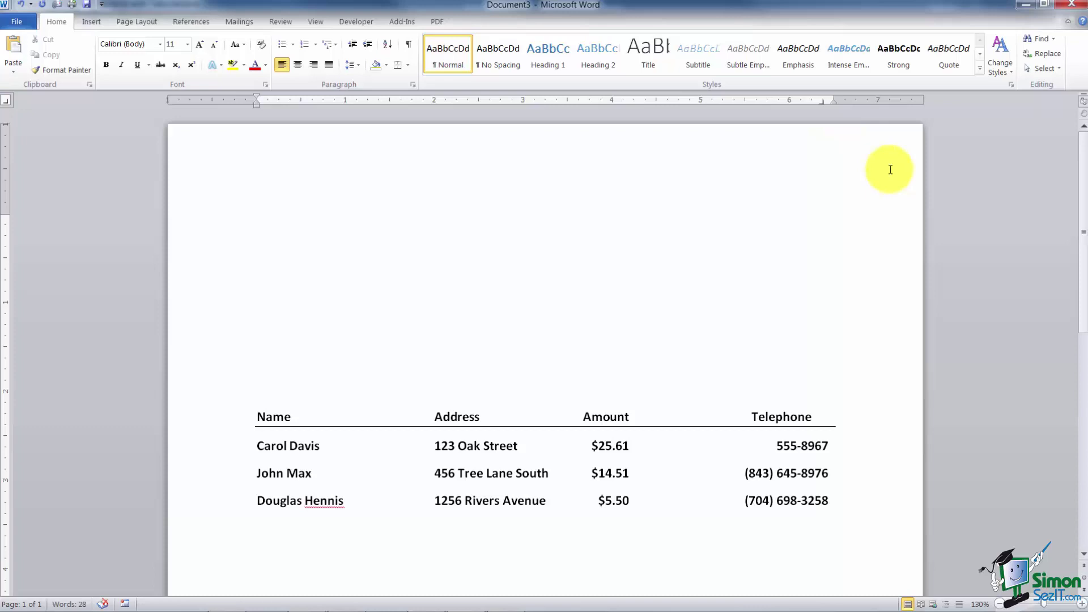
type("dajdhjdajdsajdsadsaj")
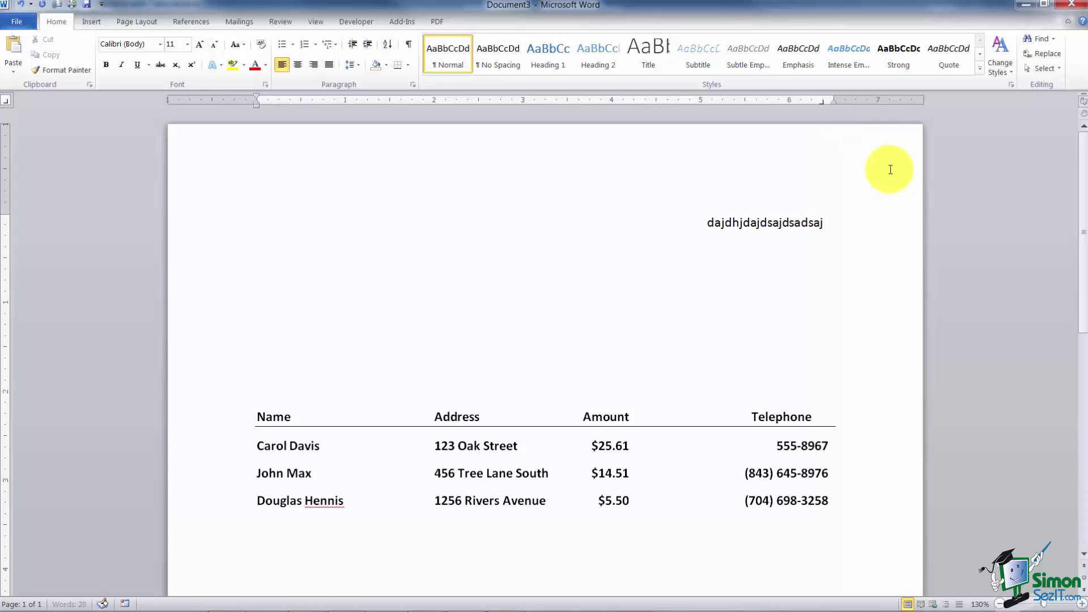
key("Return")
key("Tab")
type("daskdjas")
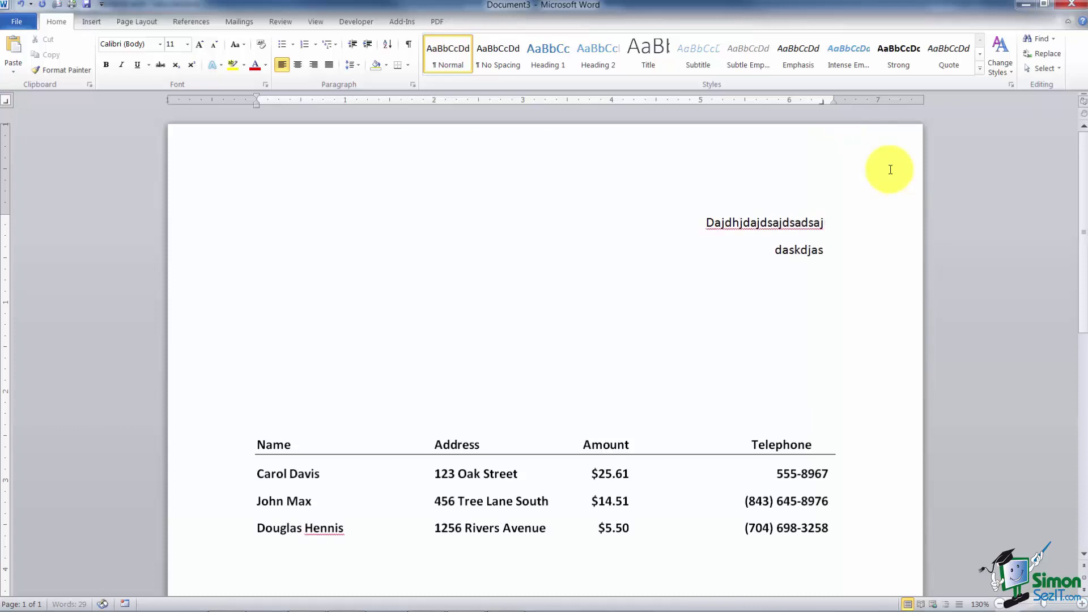
type("kdjskdjsakdjaskdjk")
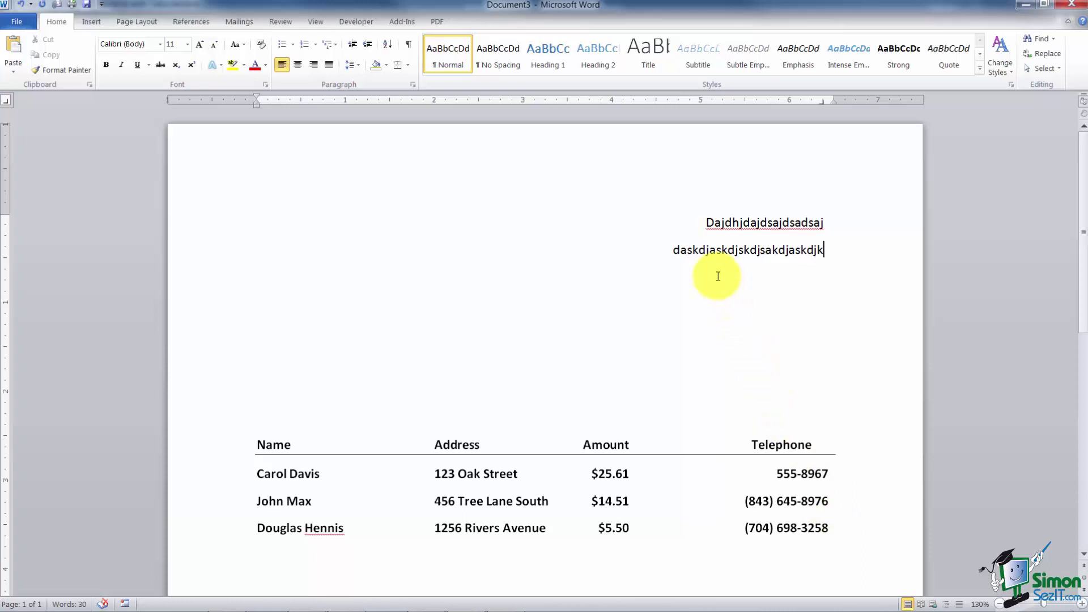
Step: Delete both right-aligned lines, remove the 6.4-inch tab stop, and set the selector to Center
left_click_drag(843, 257, 648, 221)
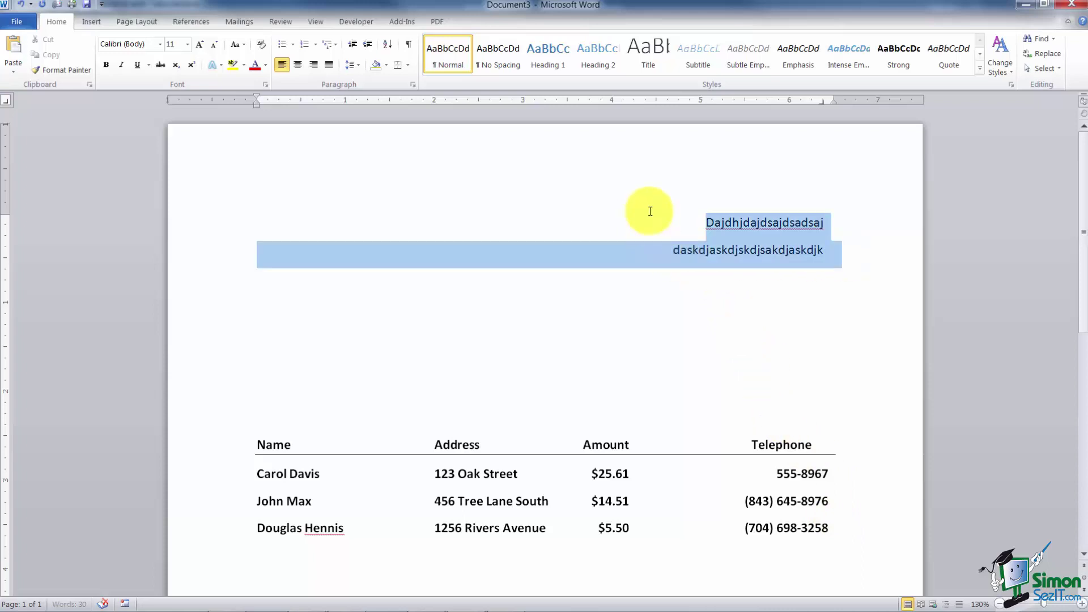
key("Delete")
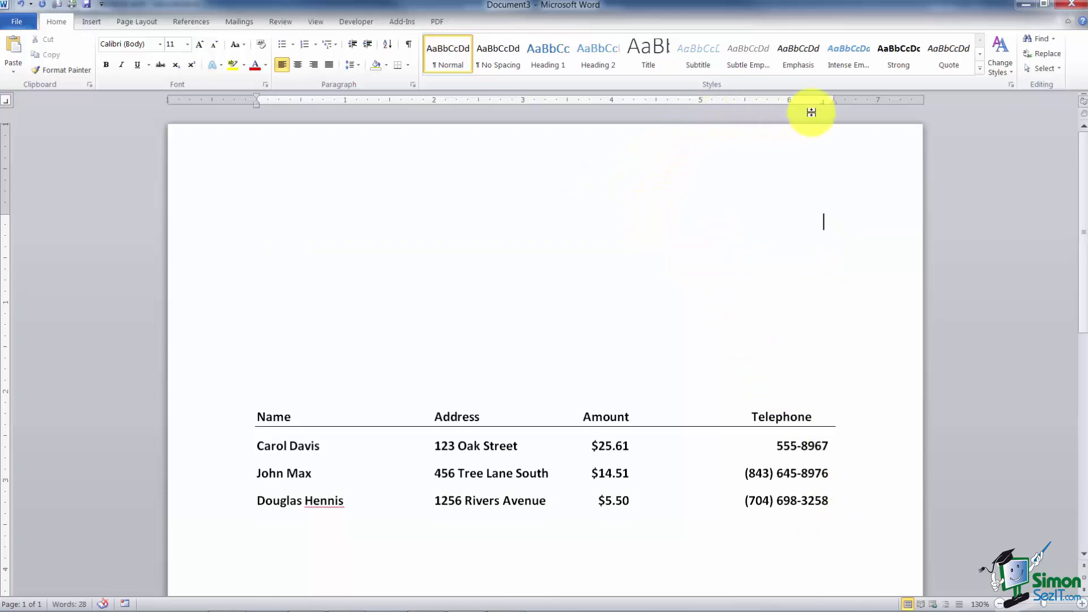
left_click_drag(823, 107, 823, 136)
left_click(6, 101)
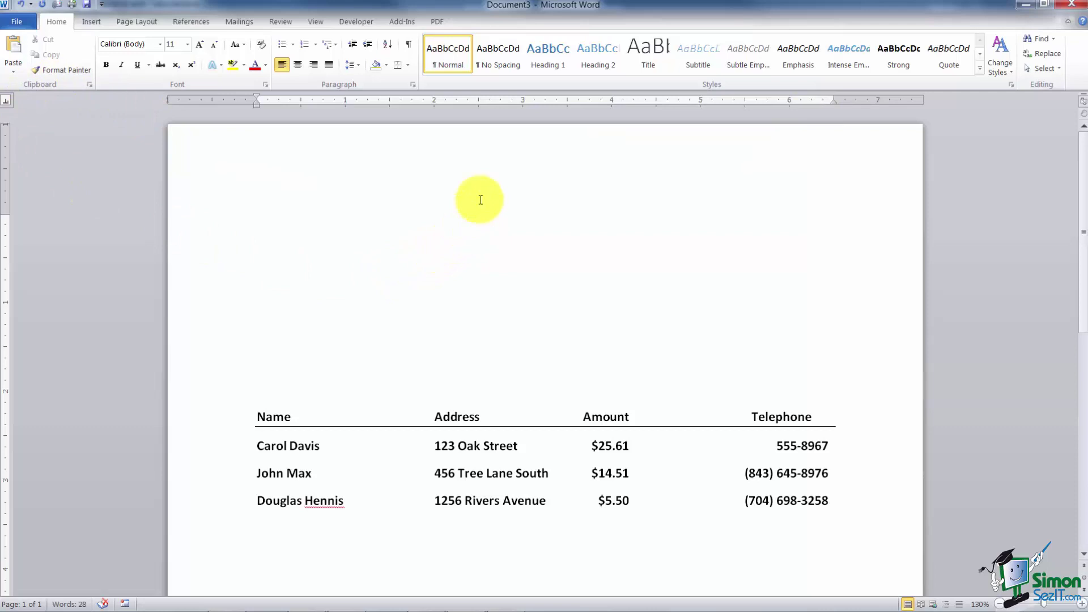
Step: Type test numbers 1.25689 and 254689. at a decimal tab near 2.5 inches, then delete them
left_click(484, 102)
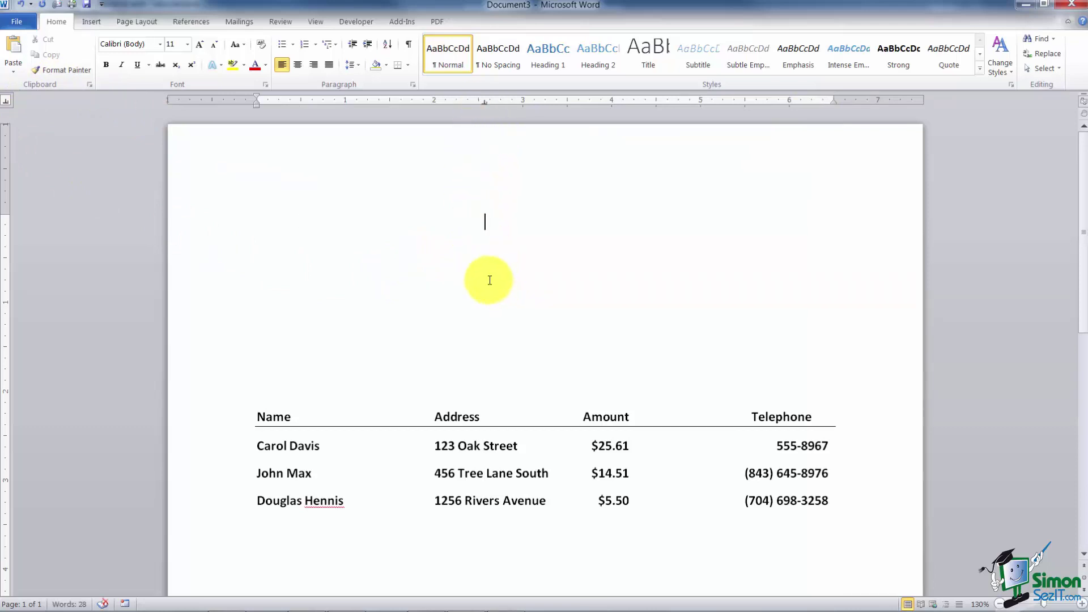
type("1.25689")
key("Return")
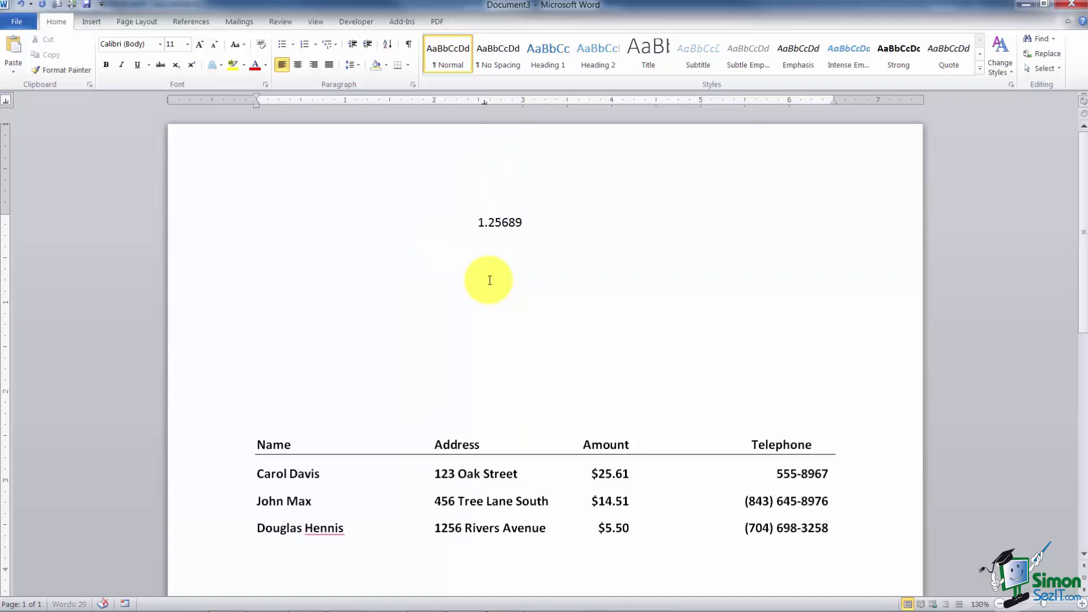
key("Tab")
type("254689.")
key("Return")
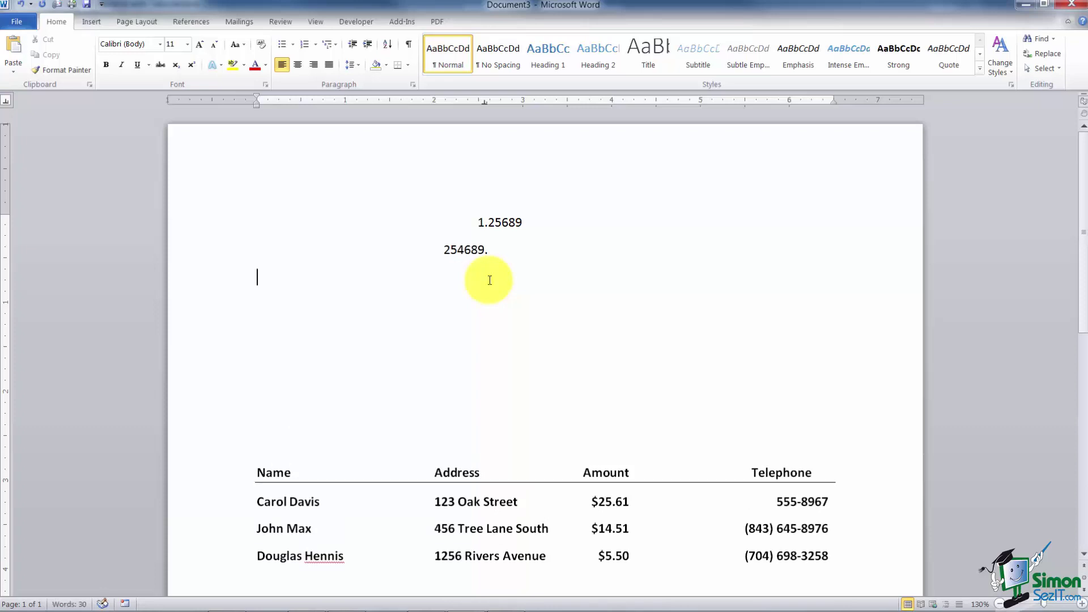
key("Return")
type("5")
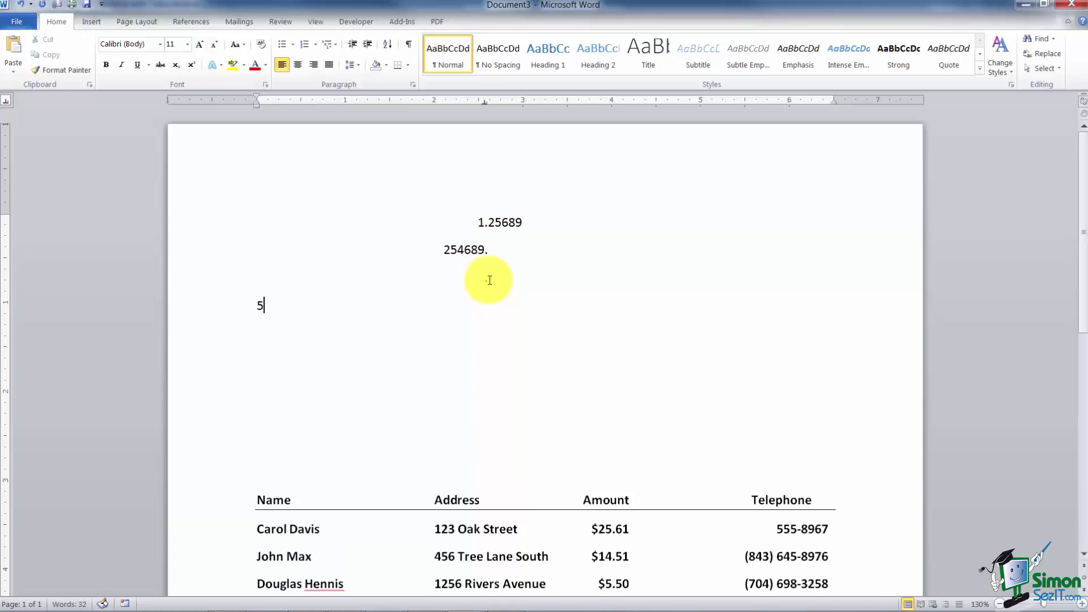
key("BackSpace")
key("BackSpace")
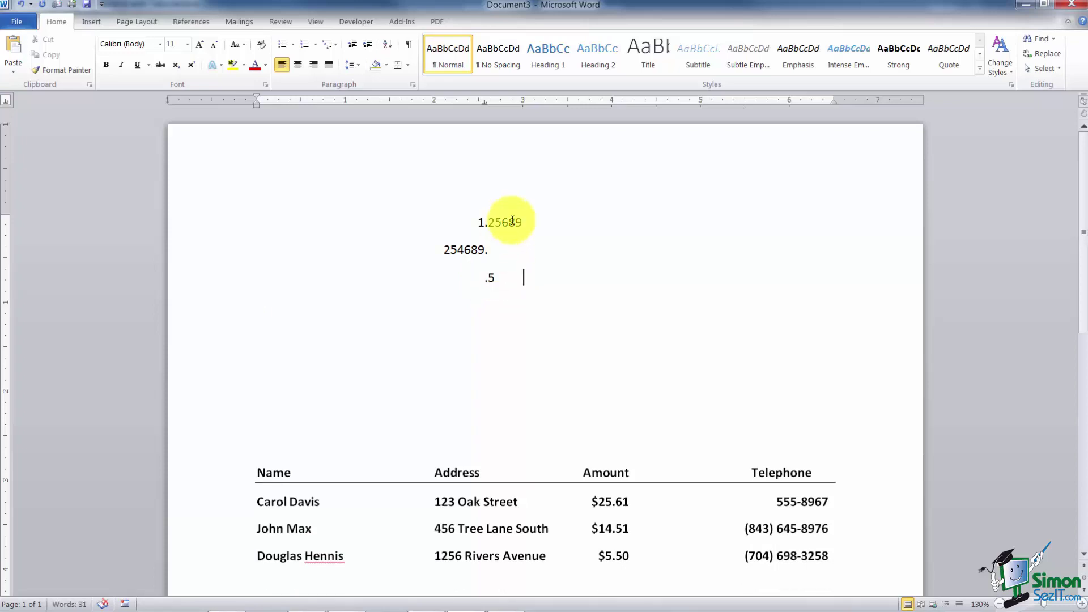
left_click_drag(403, 214, 590, 303)
key("Delete")
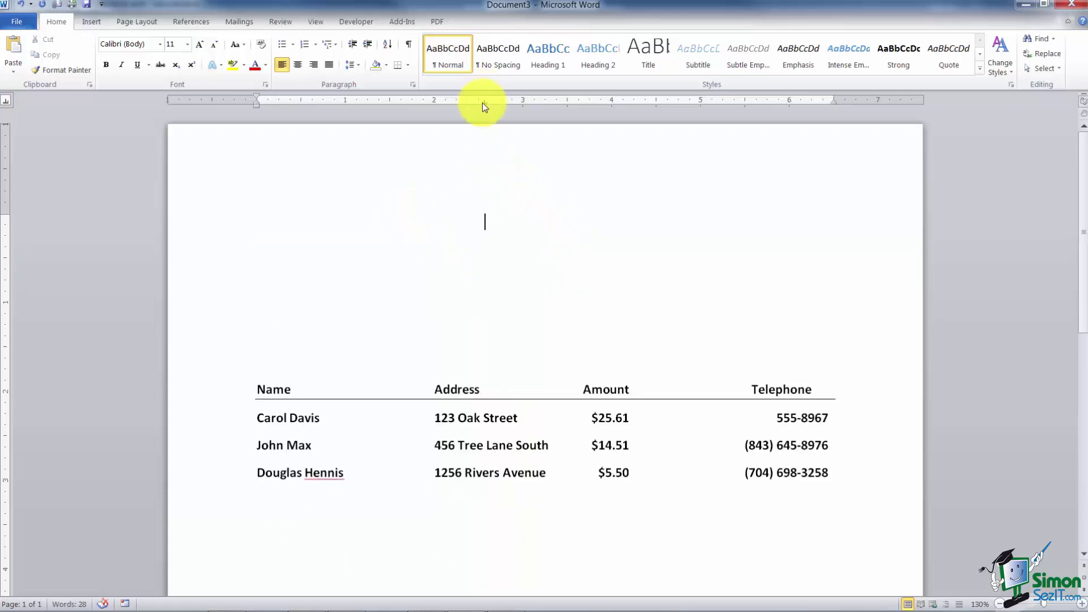
Step: Replace the 2.5-inch tab stop with a bar tab at the same position
left_click_drag(482, 103, 436, 134)
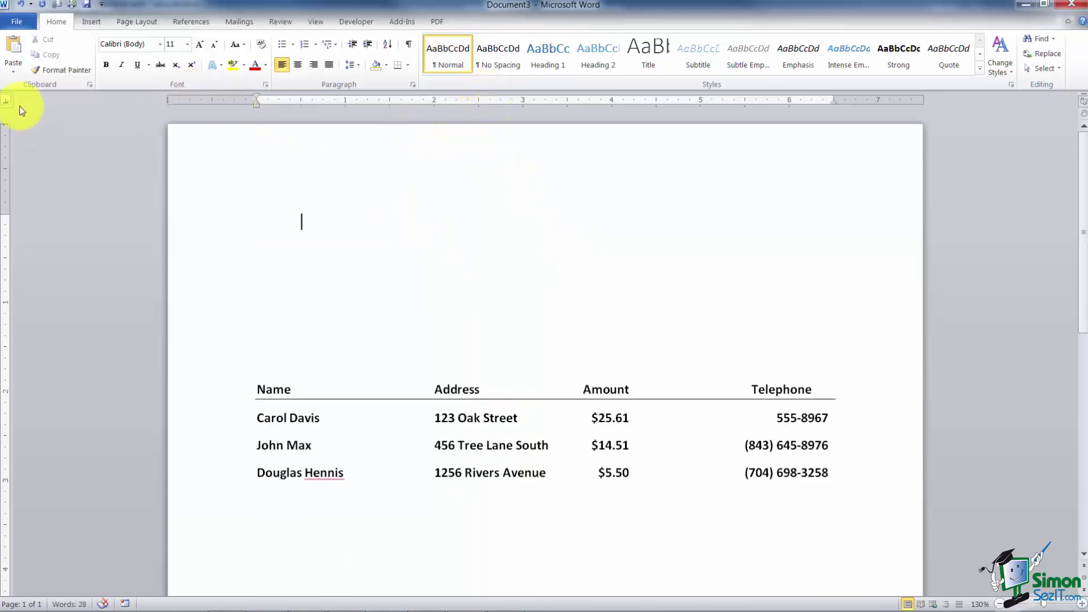
left_click(6, 101)
left_click(5, 100)
left_click(6, 100)
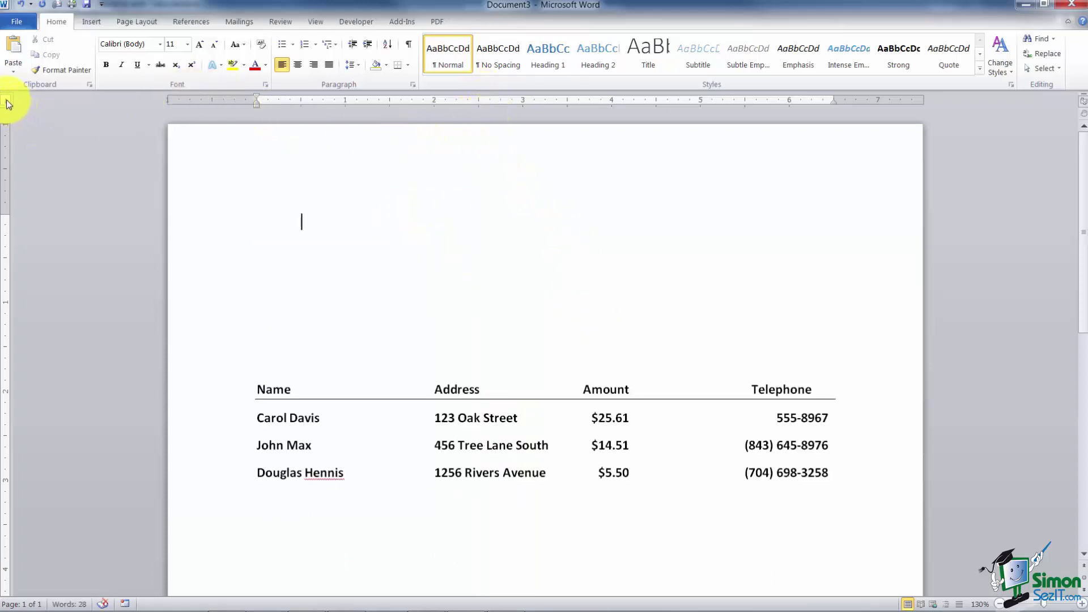
left_click(479, 103)
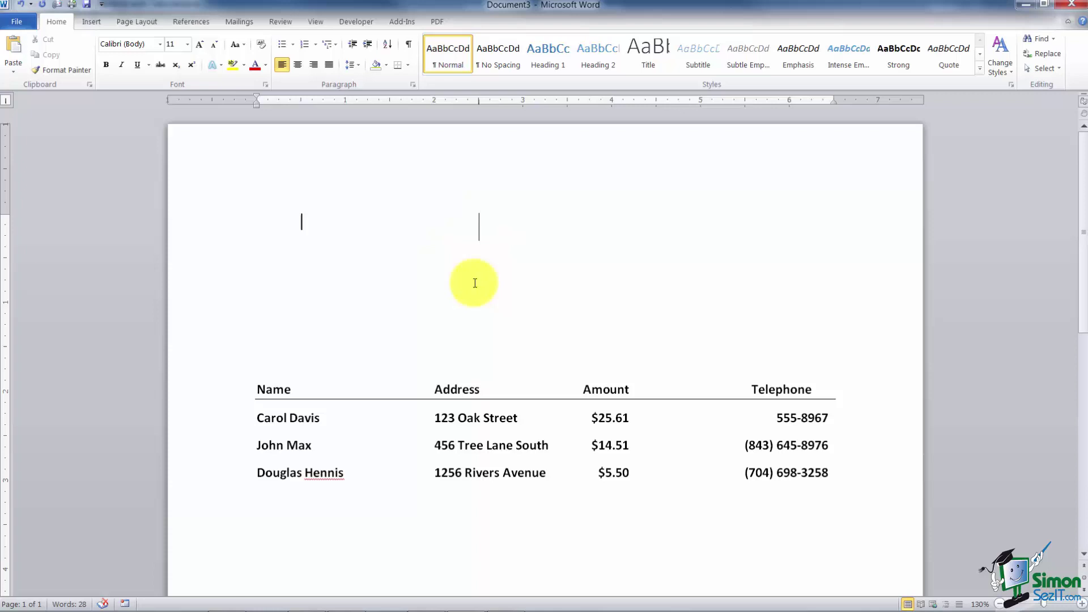
Step: Type three practice lines at the bar tab, then delete them
type("hdadhajdhajdhja")
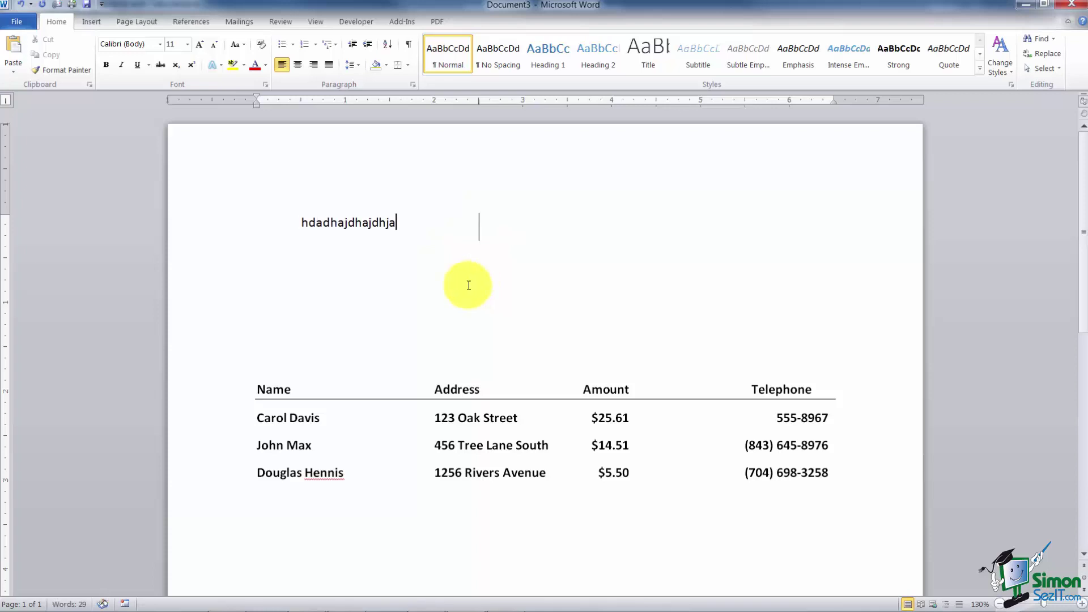
key("Return")
type("dakdkajdka")
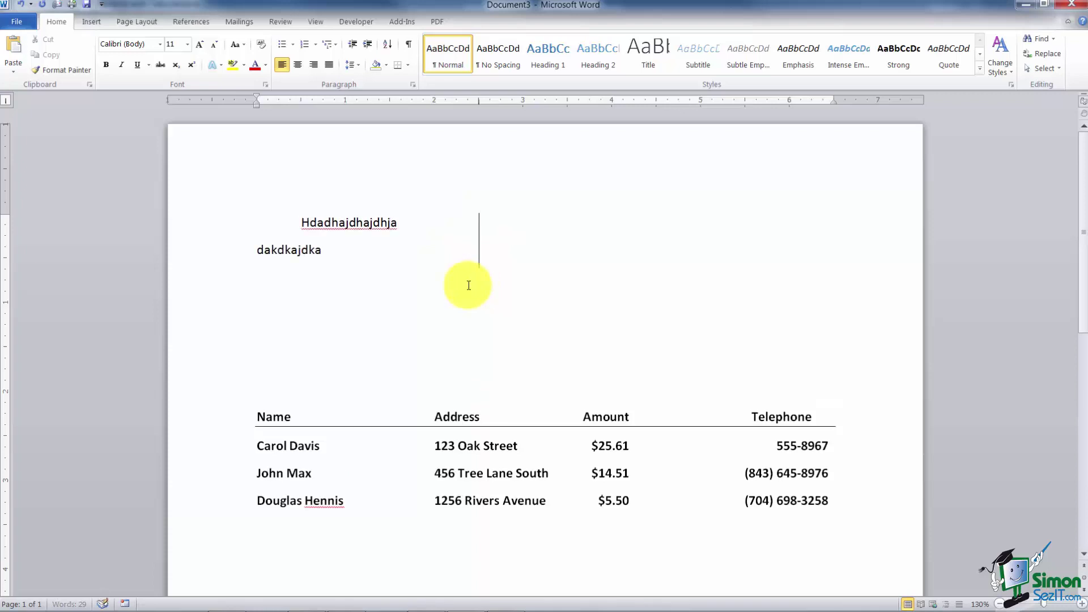
type("jdkadjkad")
key("Return")
type("dlakd")
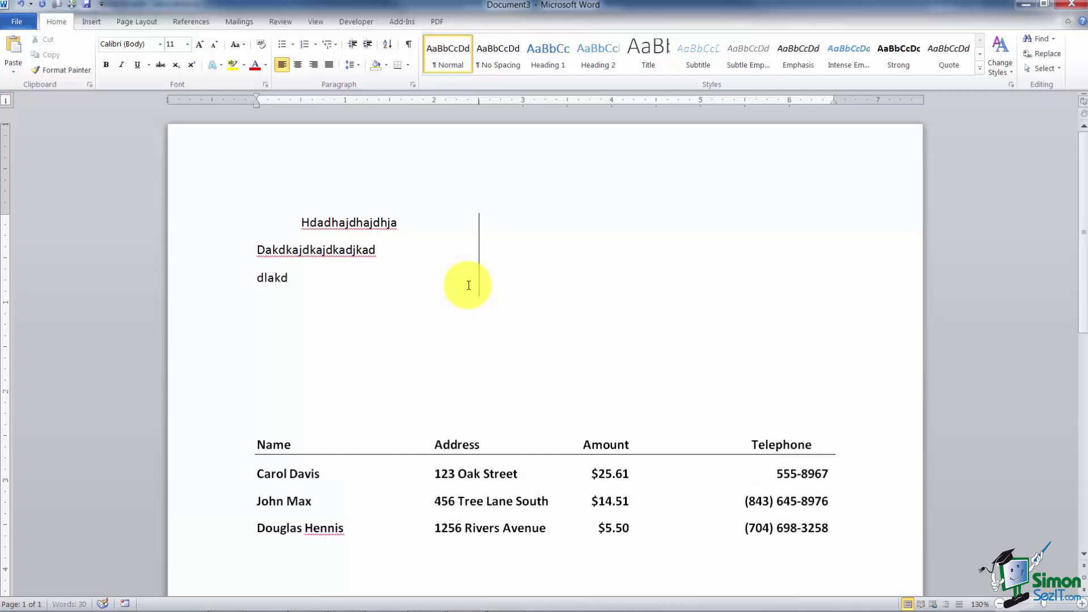
type("alkdaldkaldkaldkaldk")
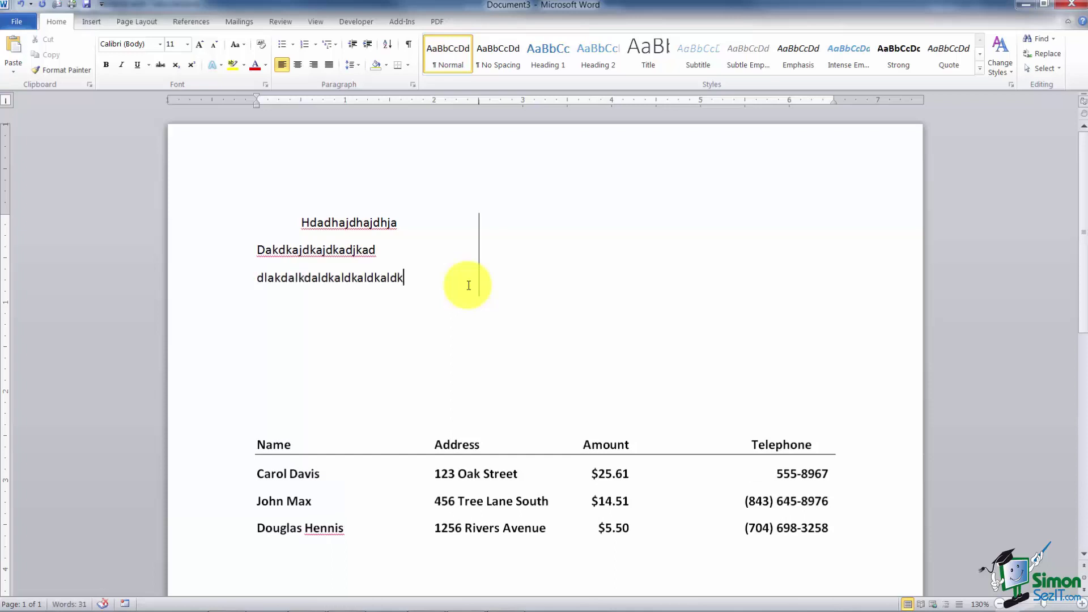
type("aldkdaldaldkaldklakdl")
key("BackSpace")
key("BackSpace")
key("BackSpace")
key("BackSpace")
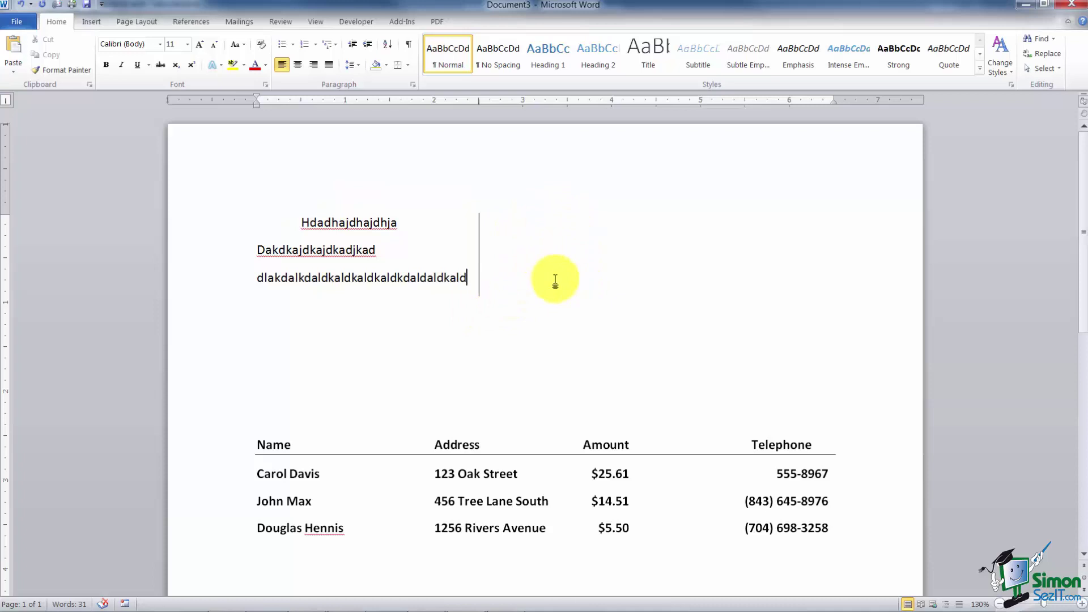
left_click_drag(301, 223, 513, 283)
key("Delete")
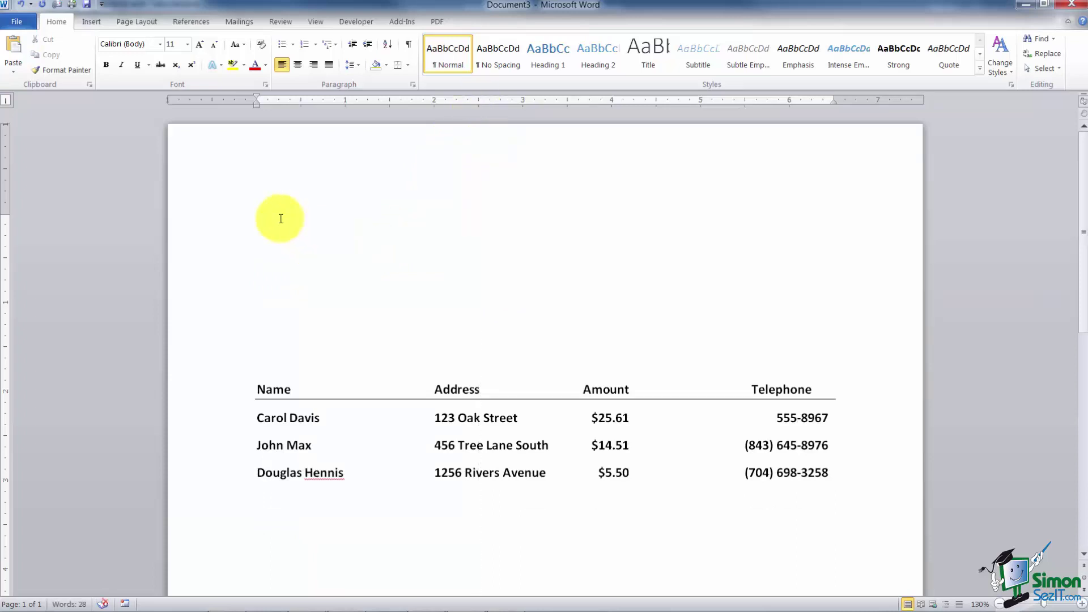
Step: On the empty top line, set a left tab stop at 2 inches
key("Tab")
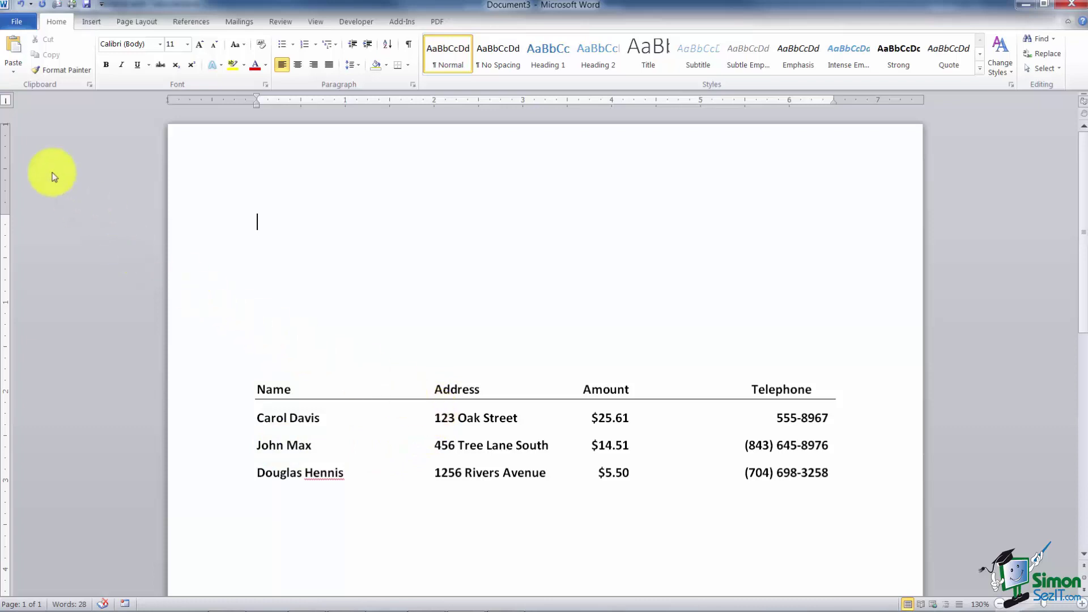
left_click(6, 102)
left_click(7, 102)
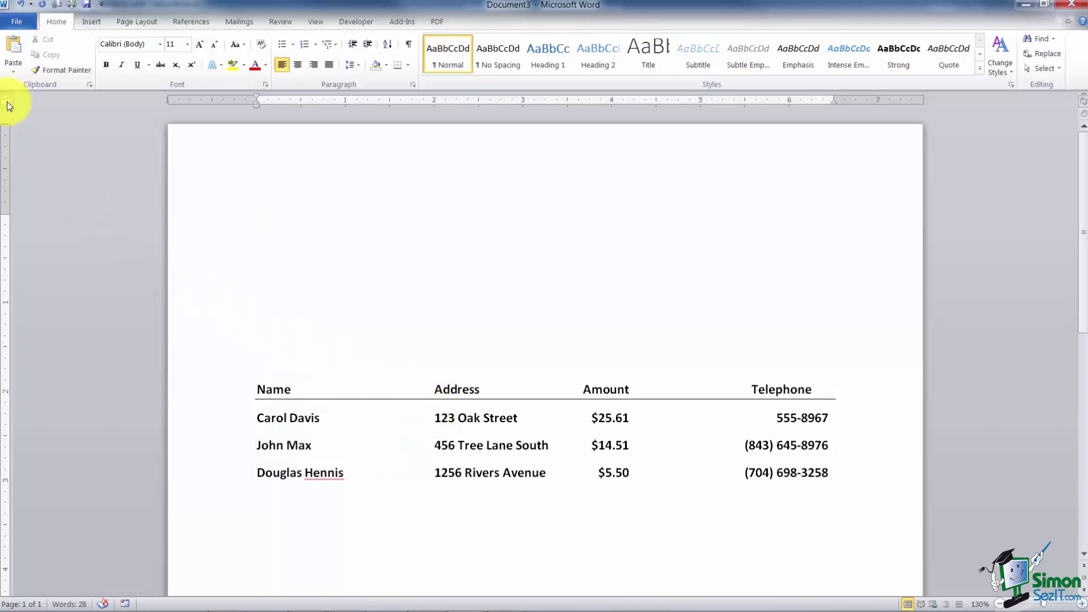
left_click(441, 101)
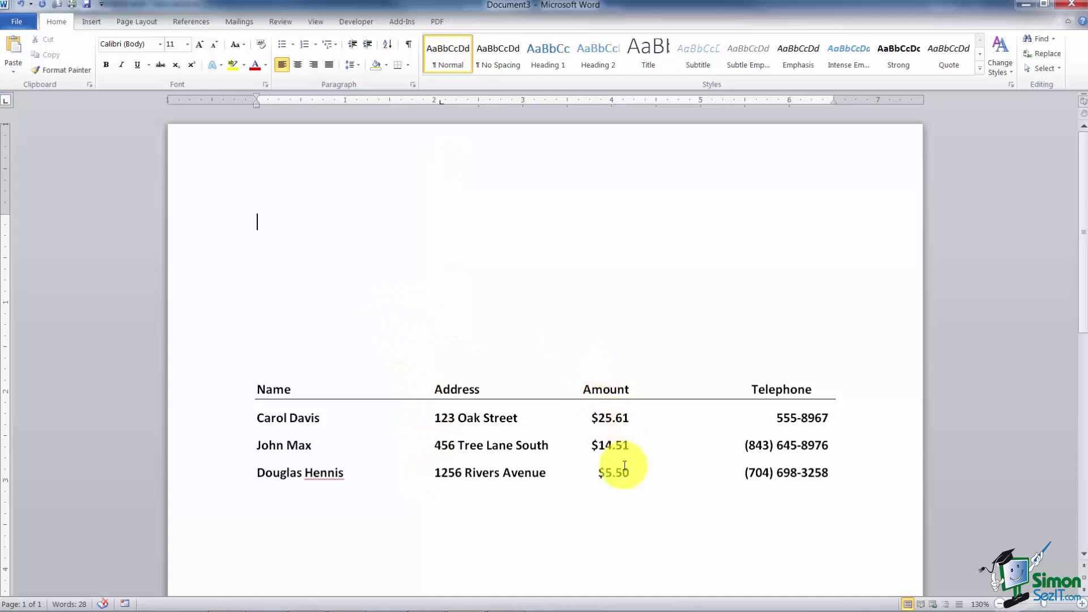
Step: Add a decimal tab stop at 4 inches and a right tab stop at 6.5 inches
left_click(7, 102)
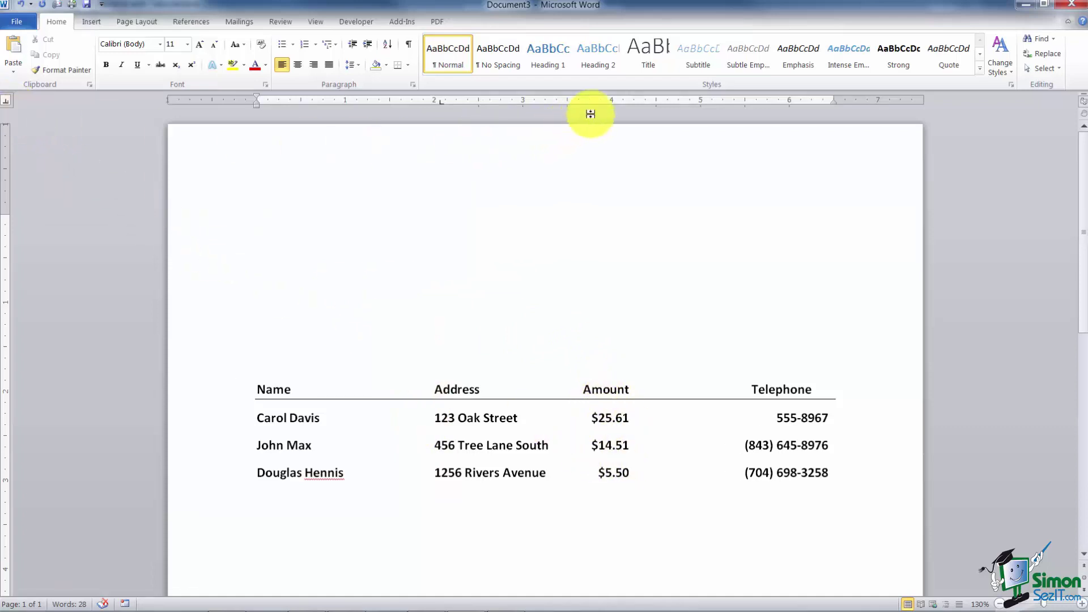
left_click(611, 104)
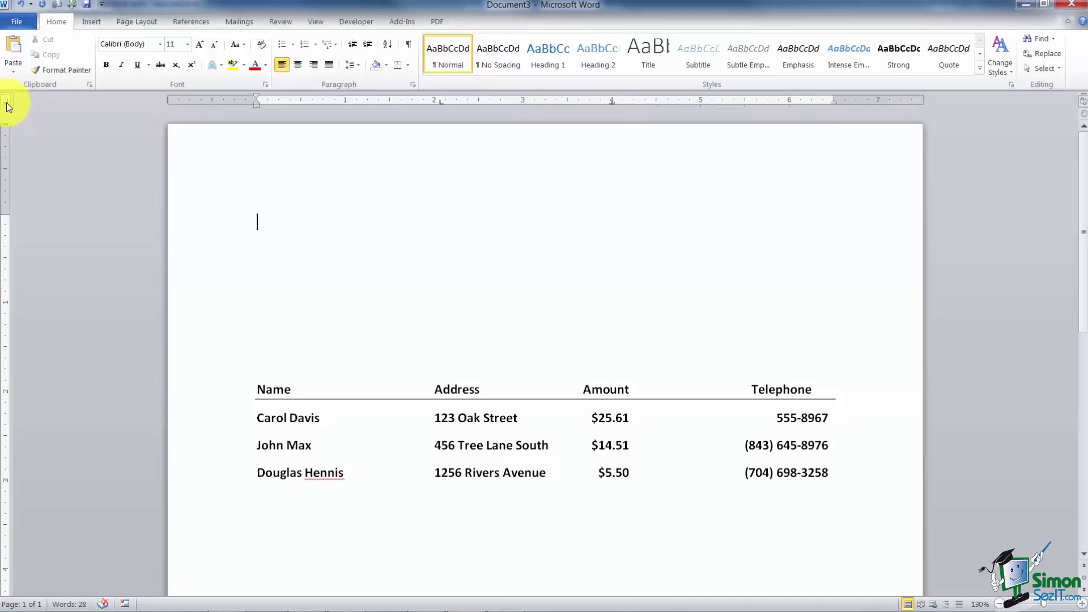
left_click(6, 103)
left_click(827, 102)
Step: Type the heading row: Name, Address, Amount, Telephone
type("Name")
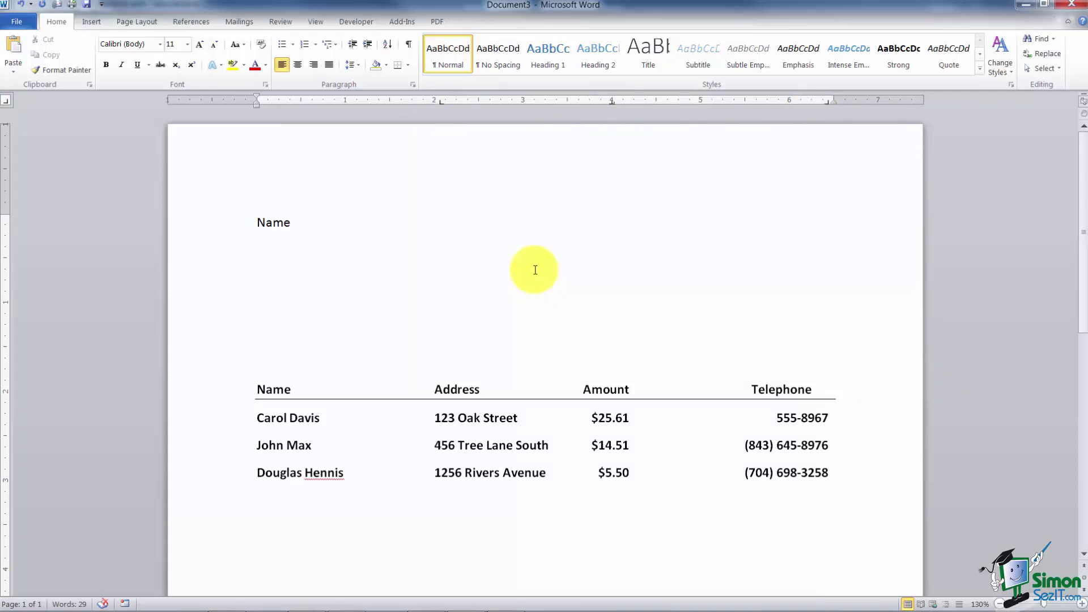
key("Tab")
type("Address")
type("Amount")
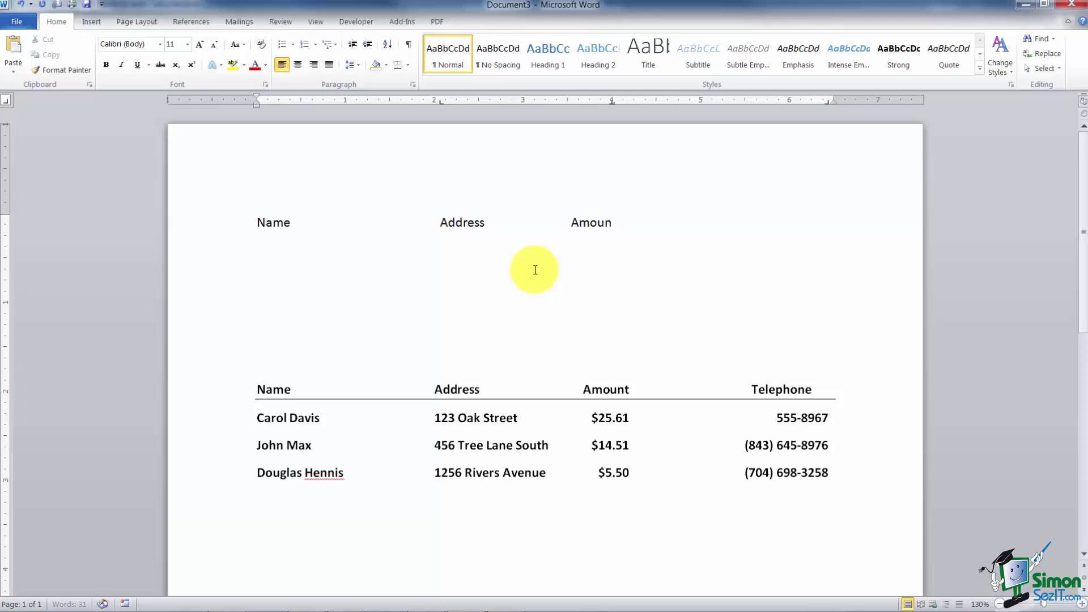
key("Tab")
type("Tele")
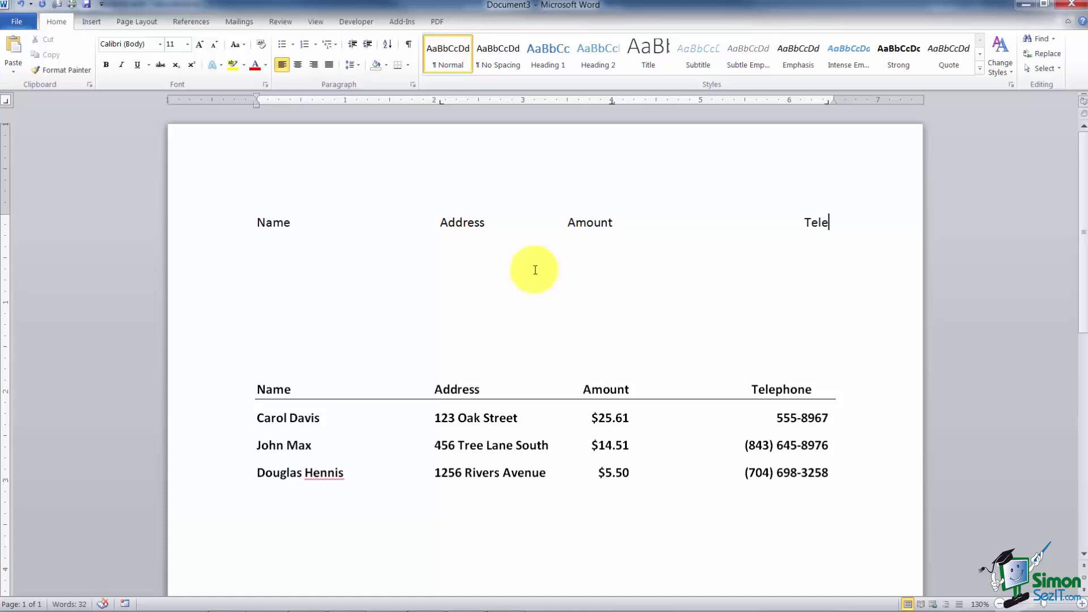
type("phone")
key("Return")
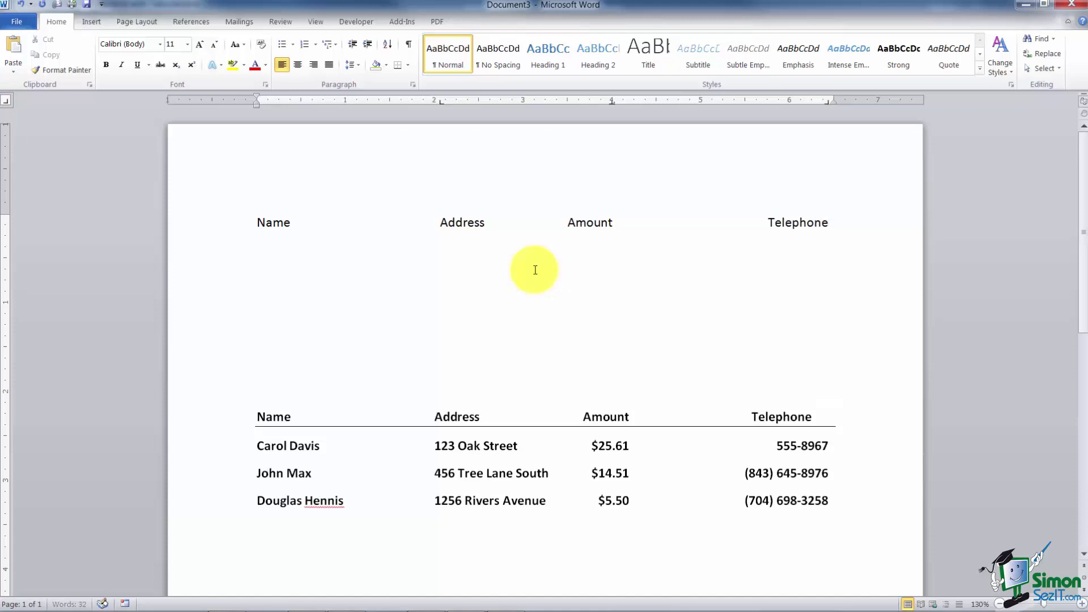
Step: Enter the first row: the person's name, street address, amount $25.6 and phone number
key("Tab")
type("123 Oak Street")
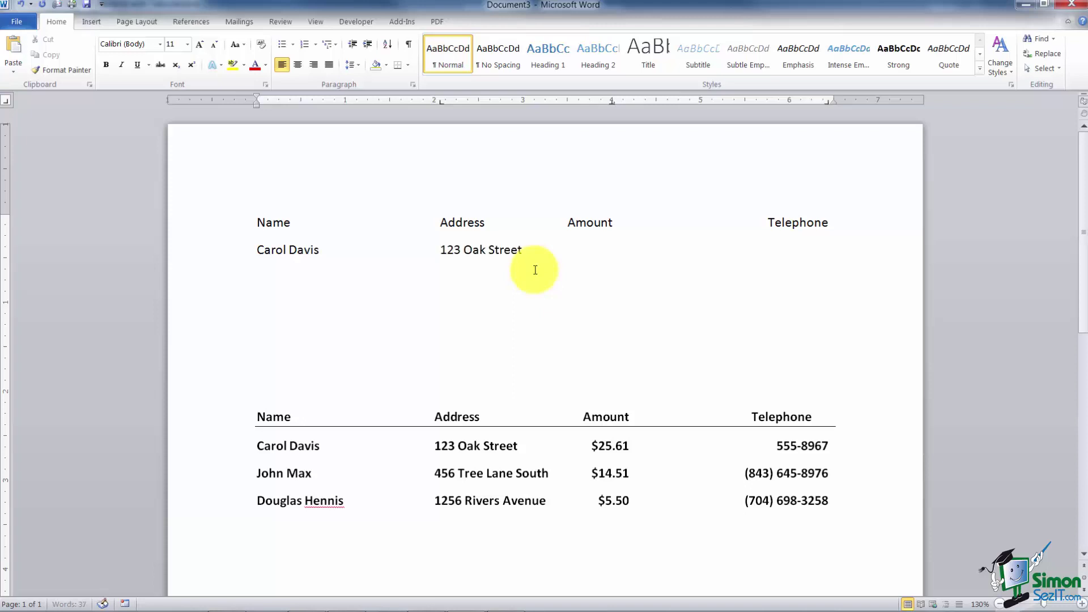
key("Tab")
type("$25.6")
key("Tab")
type("555-8967")
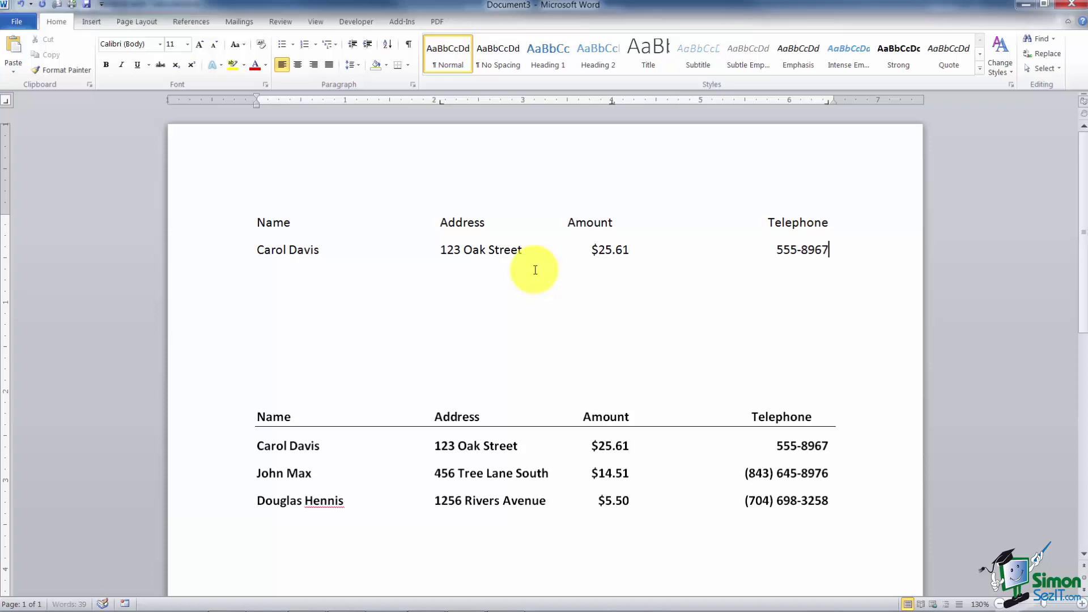
key("Return")
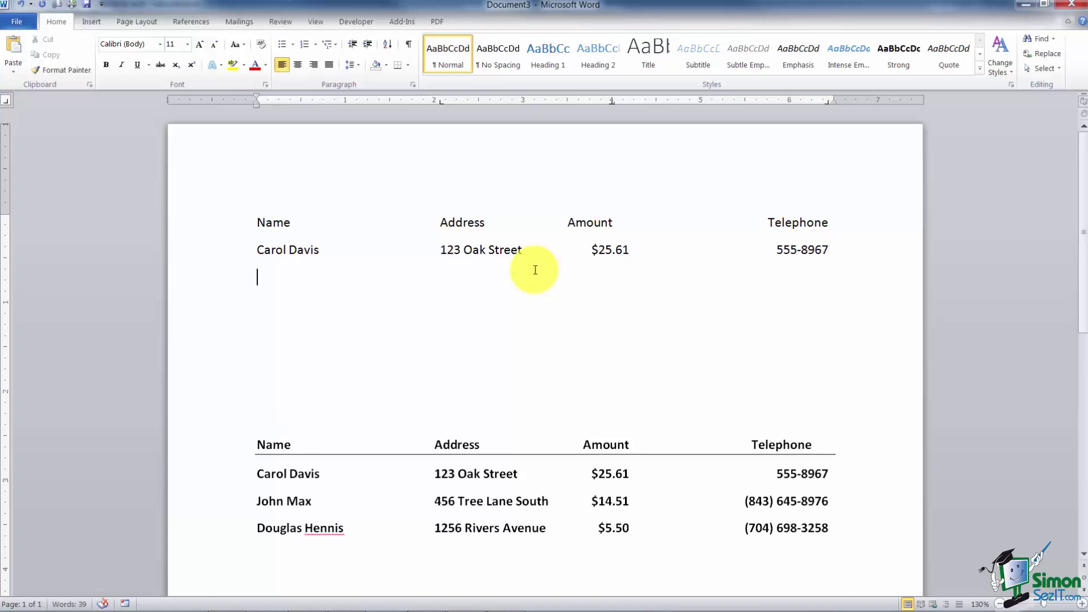
Step: Enter the second row: name, street address, amount $14.51 and phone number
key("Tab")
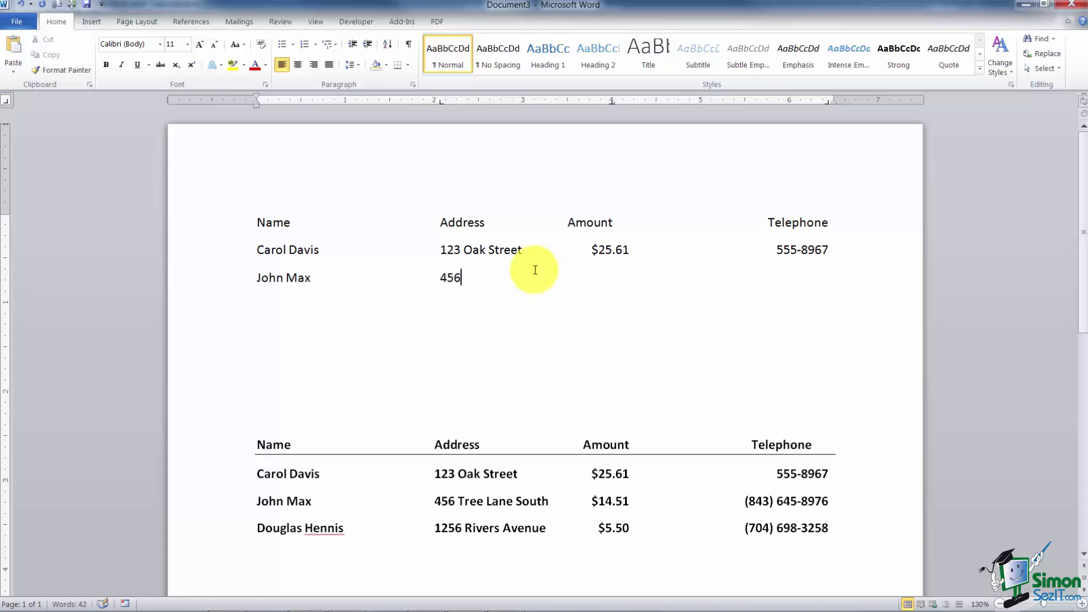
key("Tab")
type("$14.51")
key("Tab")
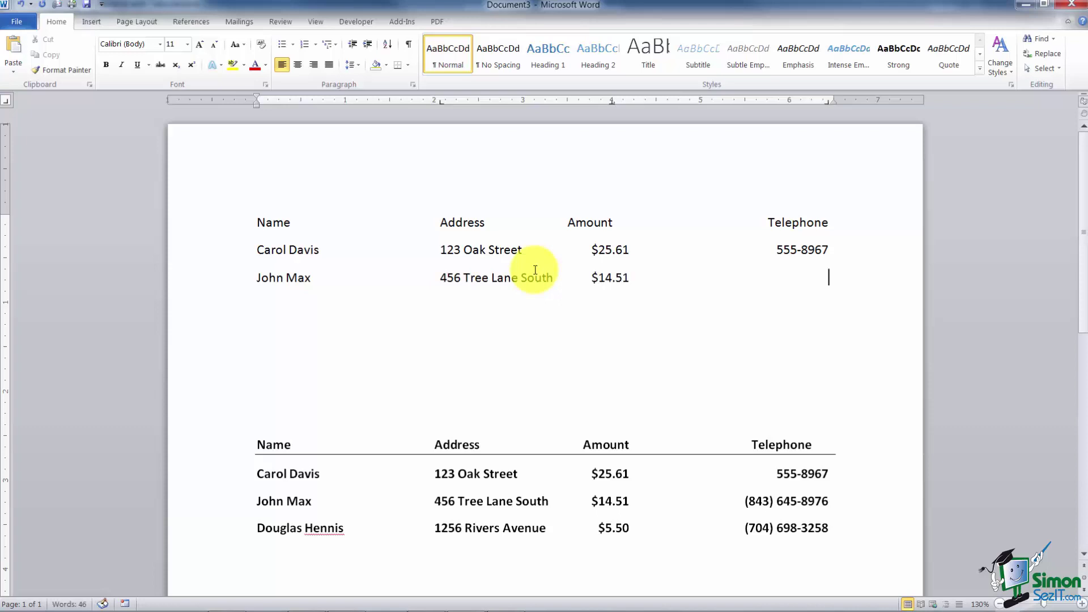
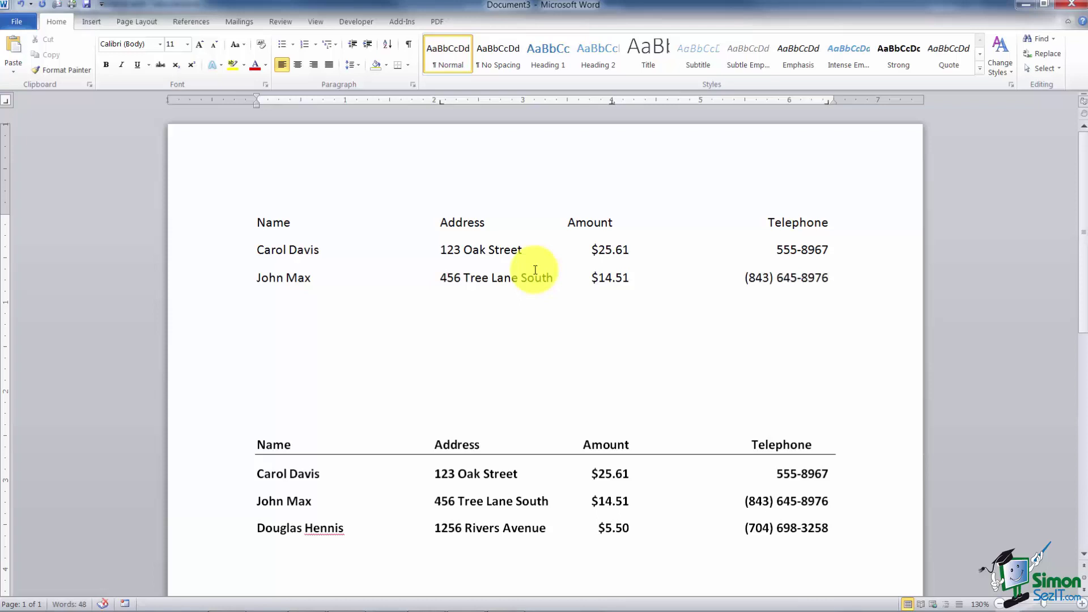
key("Return")
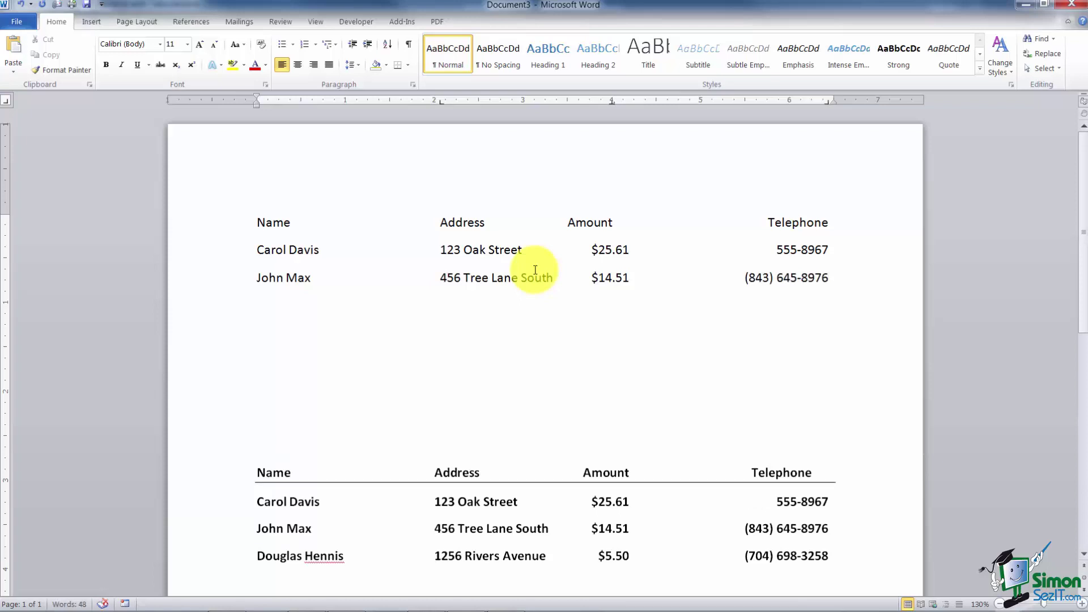
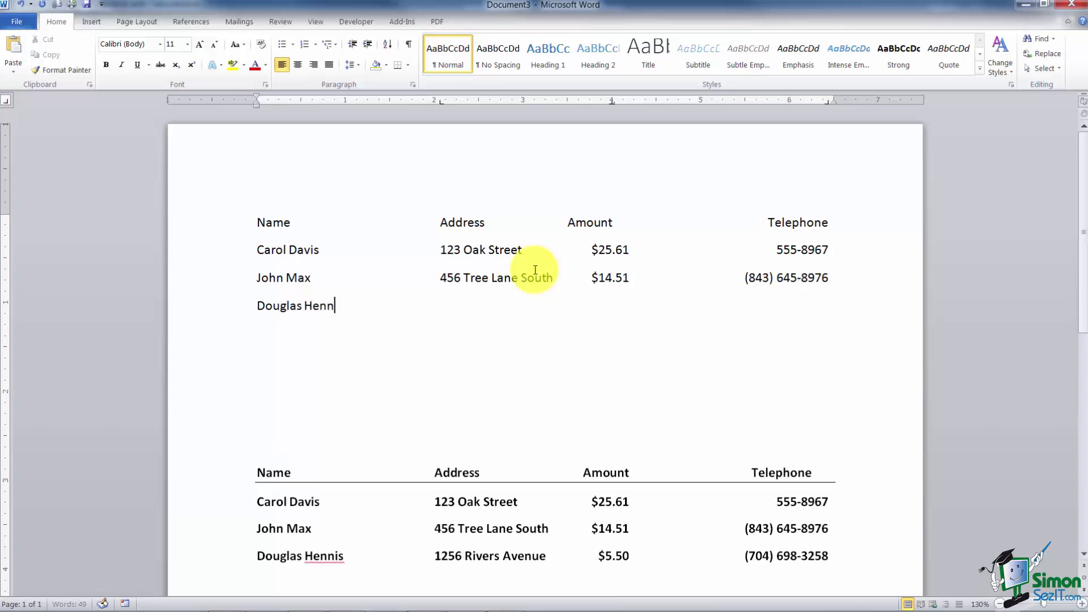
Step: Type the third row's name, street address, amount $5. and phone number
key("Tab")
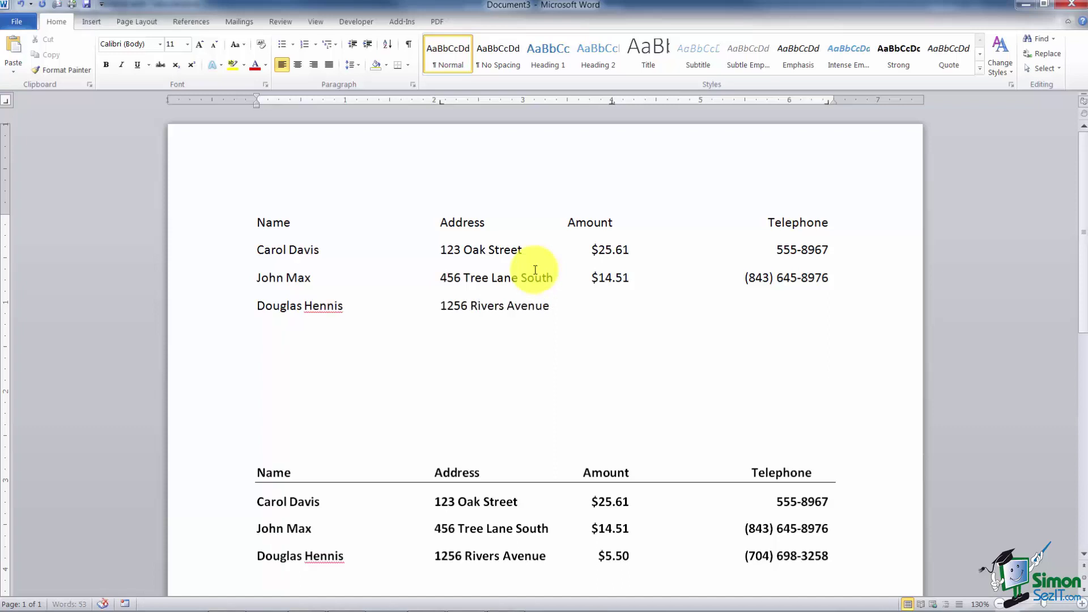
key("Tab")
type("$5.50")
key("Tab")
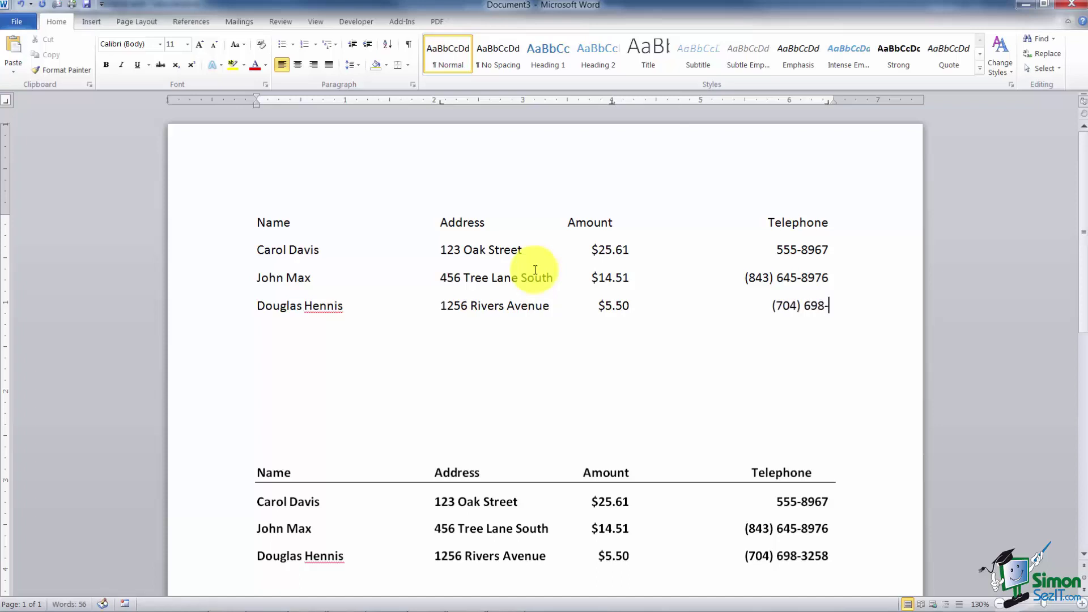
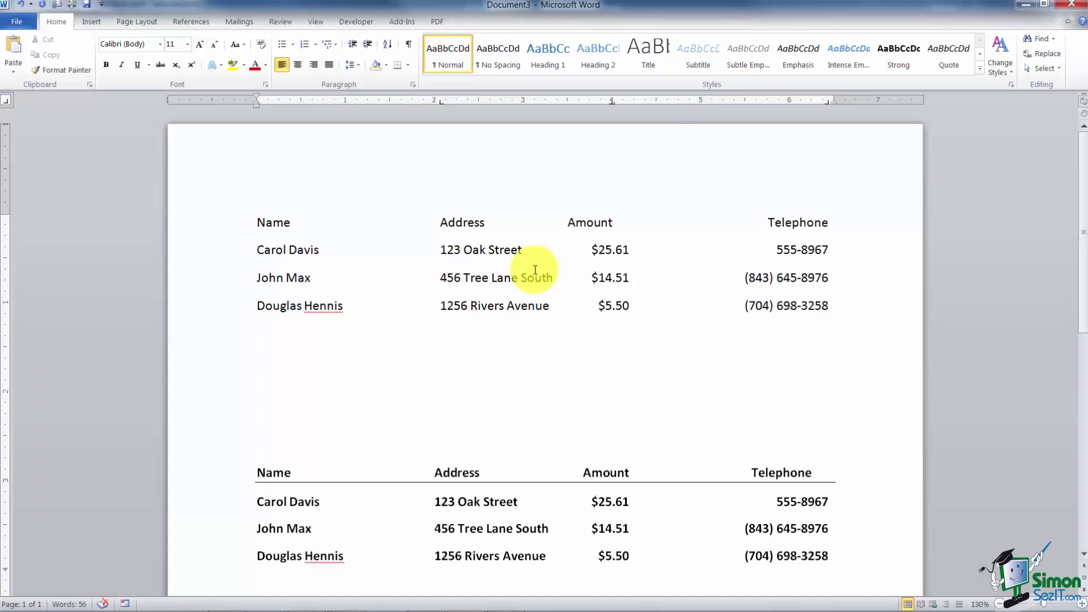
Step: With formatting marks shown, remove the stray tab splitting the last phone number and restore its hyphen
left_click(803, 304)
key("BackSpace")
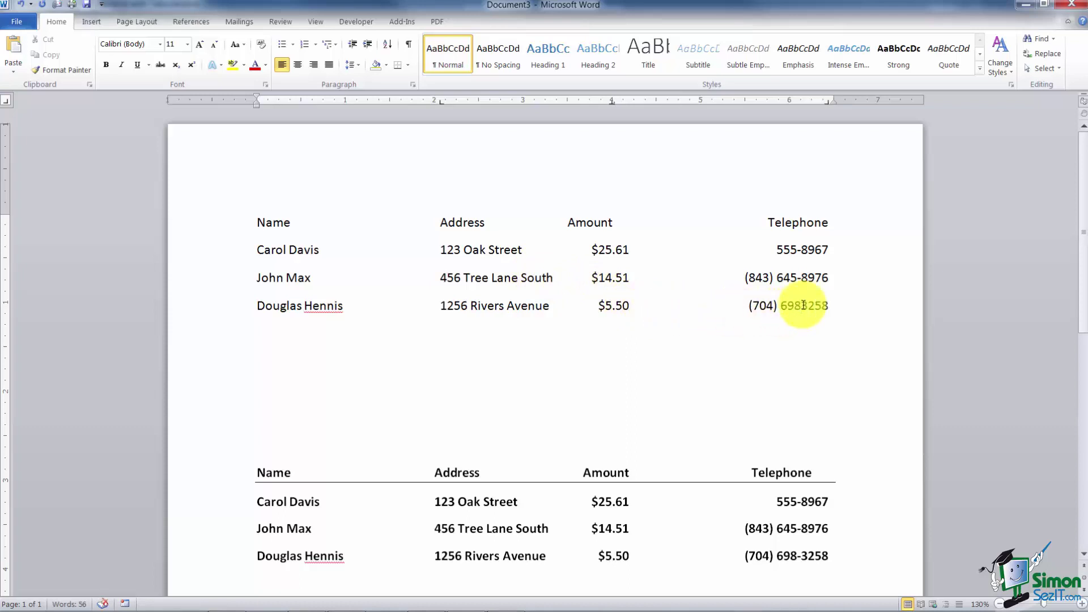
key("Tab")
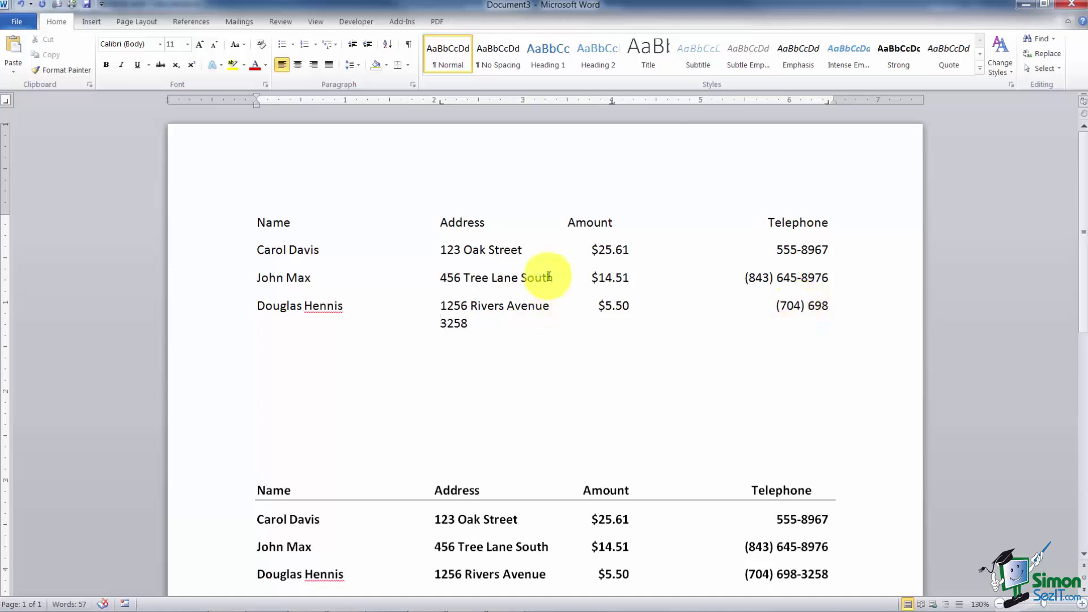
left_click(409, 45)
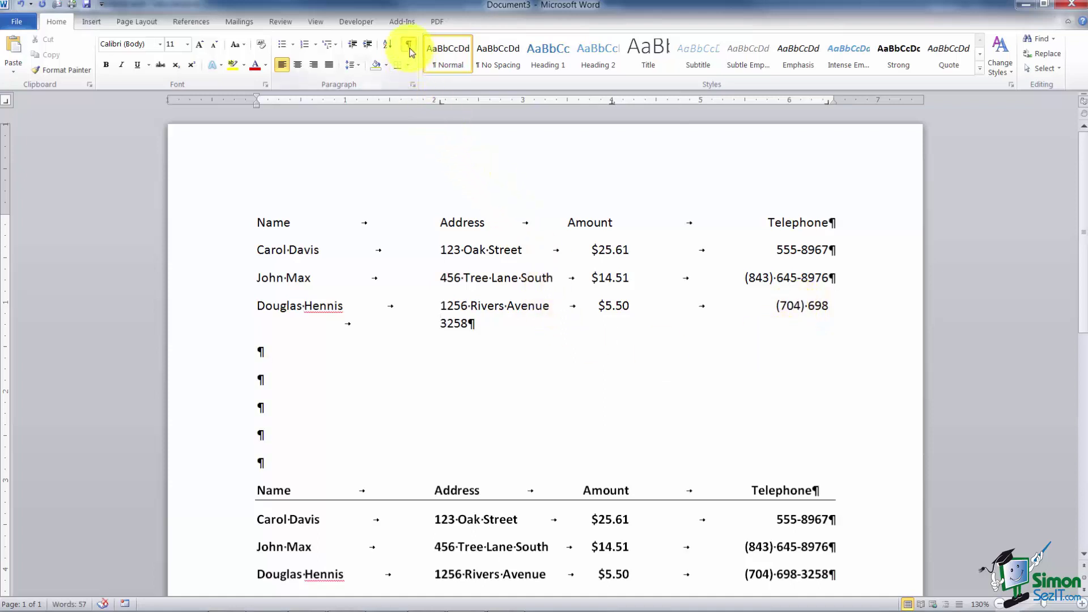
left_click(348, 323)
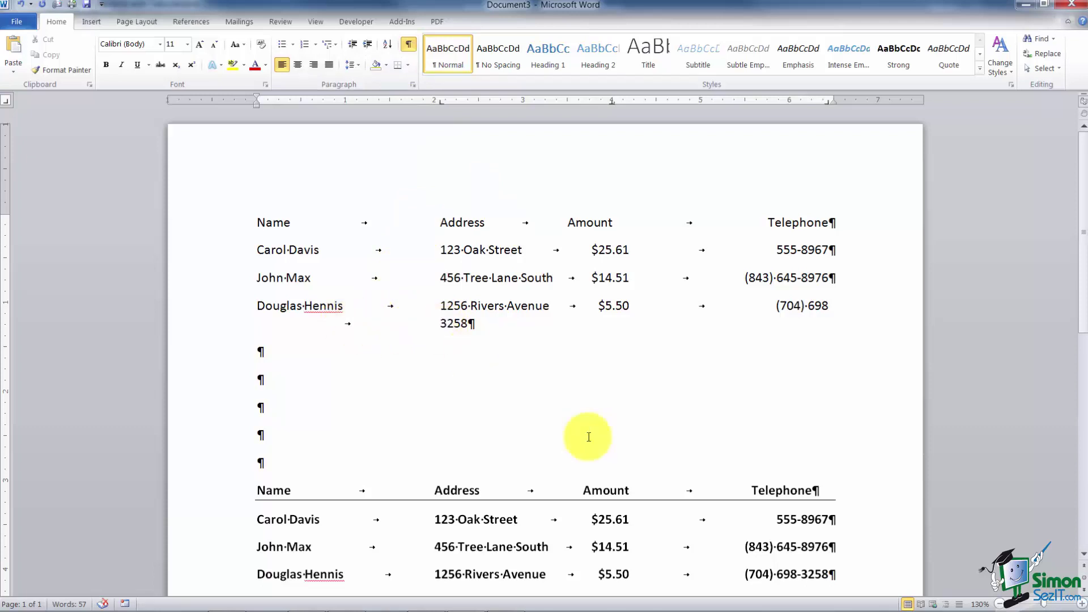
key("BackSpace")
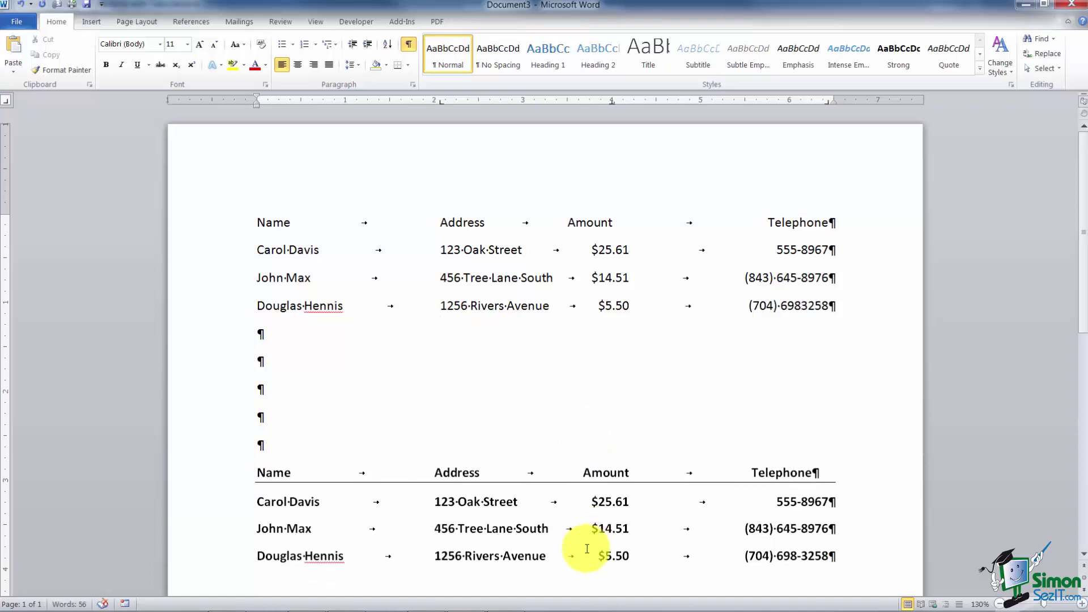
type("-")
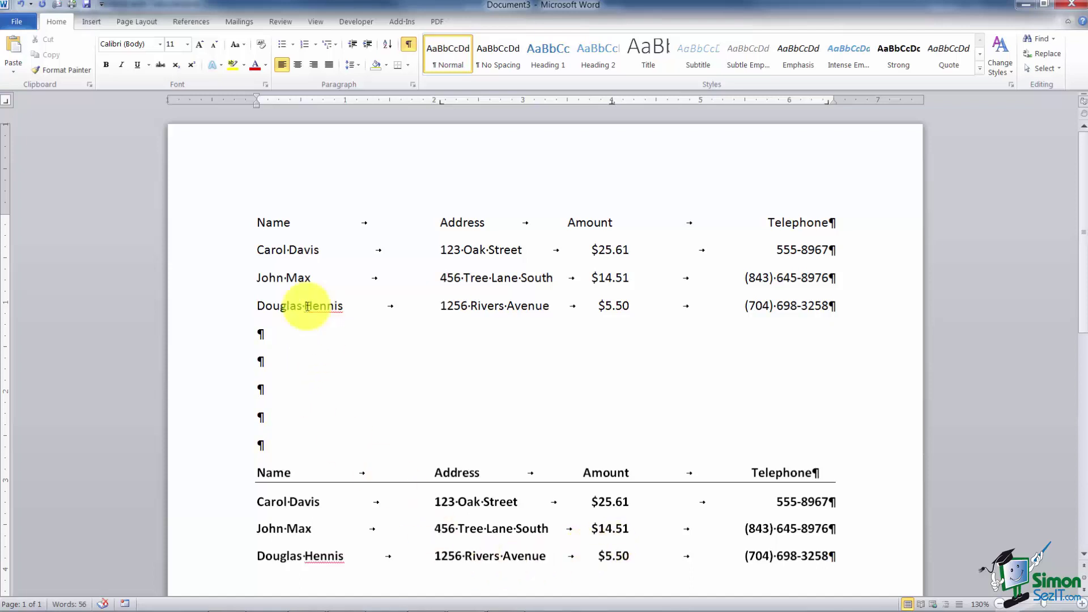
Step: Hide the formatting marks and select the top list's three data rows
left_click(408, 44)
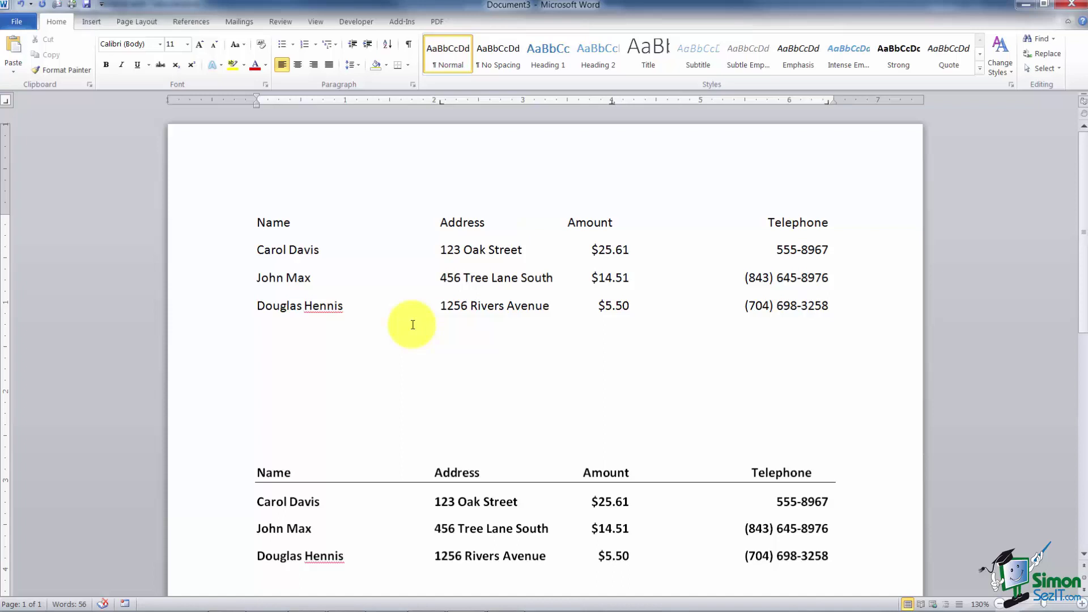
left_click(231, 250)
left_click_drag(231, 250, 237, 308)
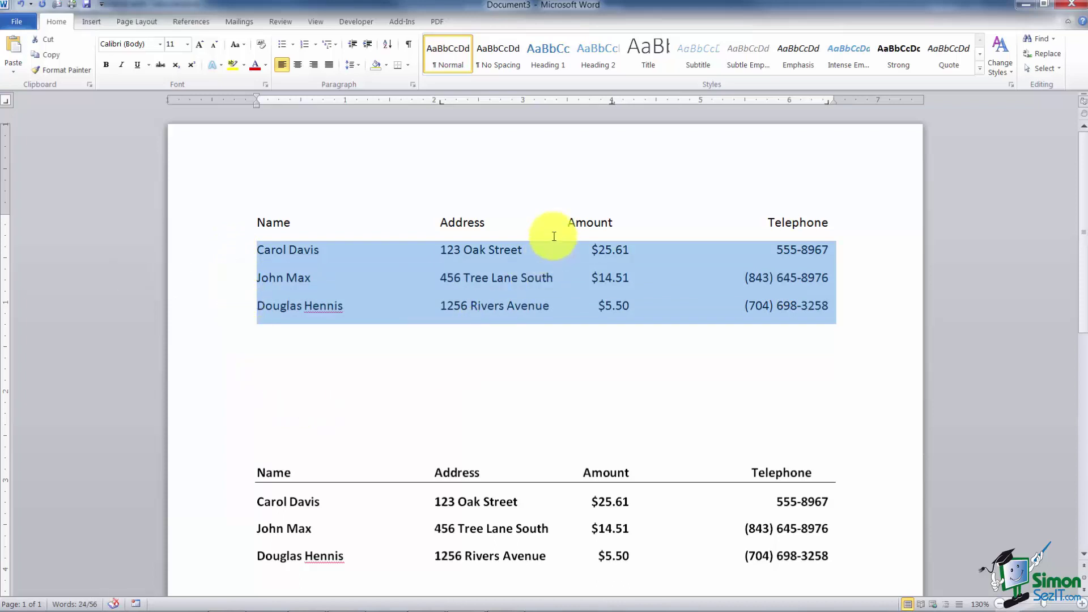
Step: Give the 2.06", 4" and 6.44" tab stops a dotted leader (style 2)
left_click(413, 84)
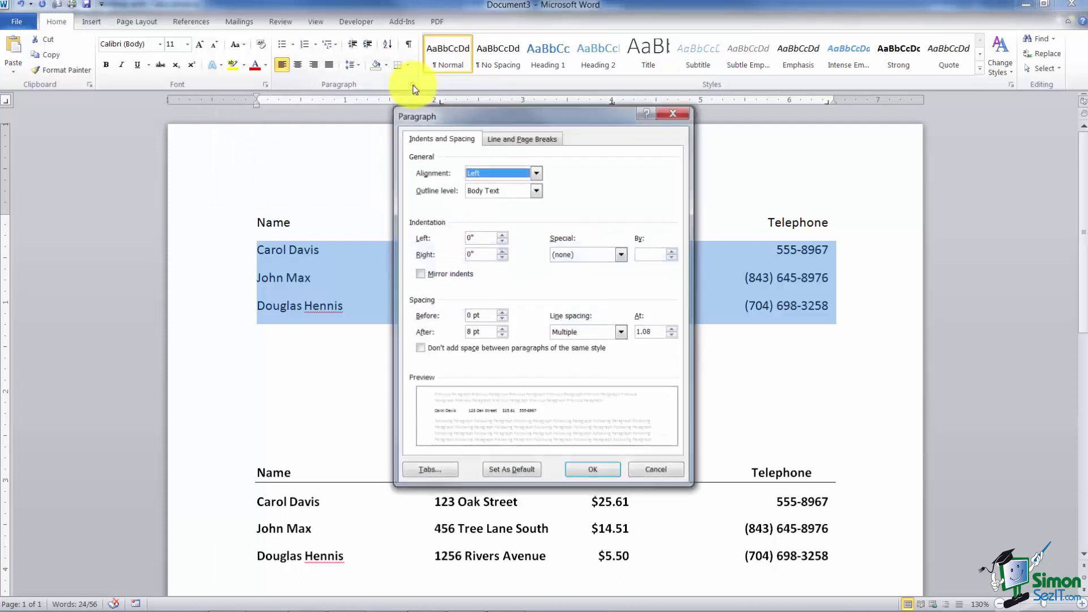
left_click(435, 471)
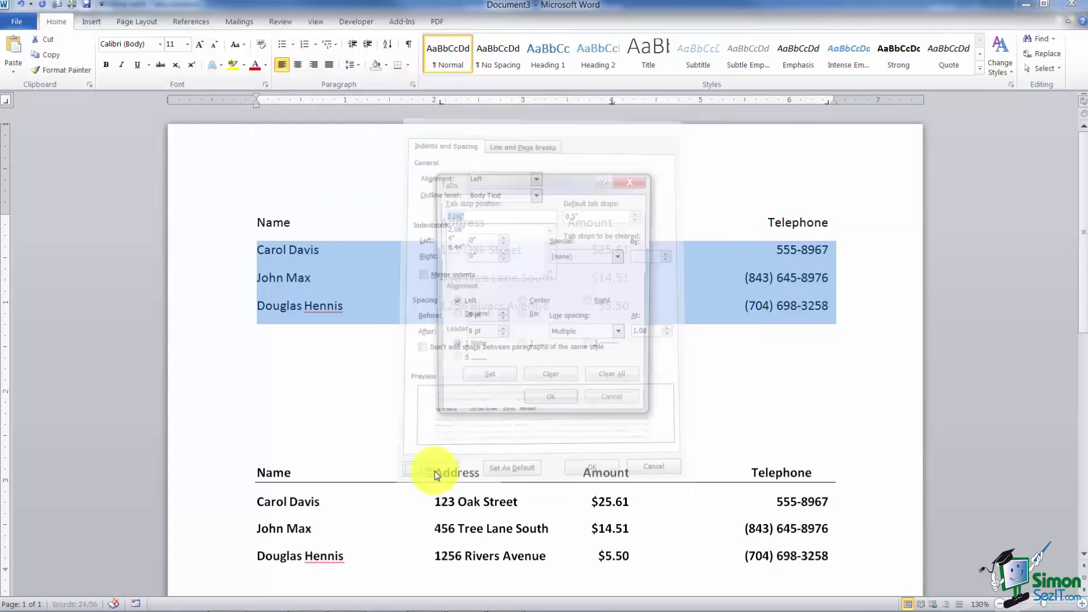
left_click(465, 229)
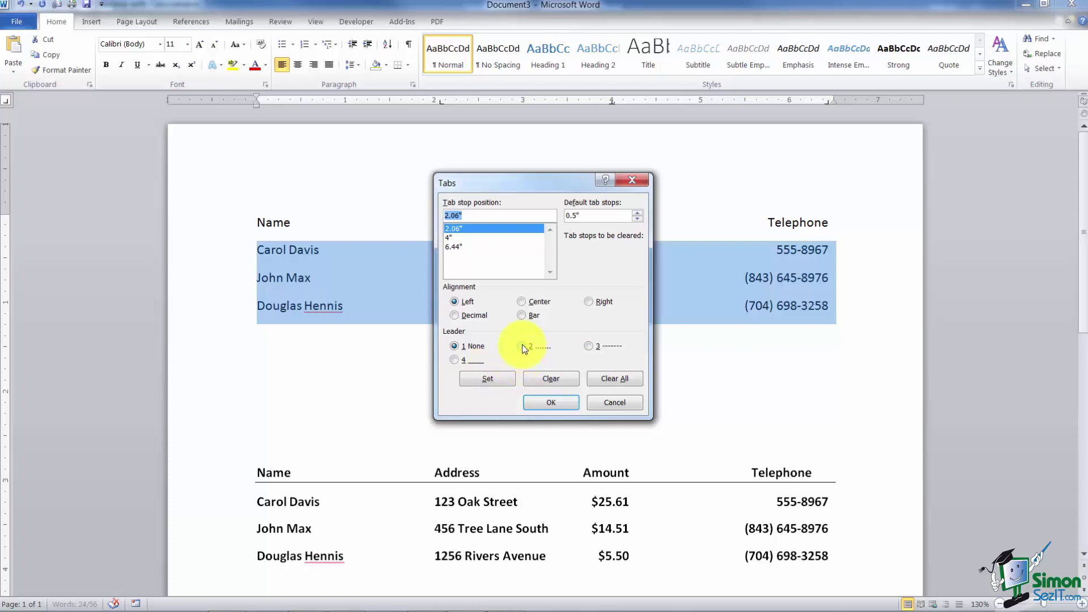
left_click(521, 346)
left_click(491, 380)
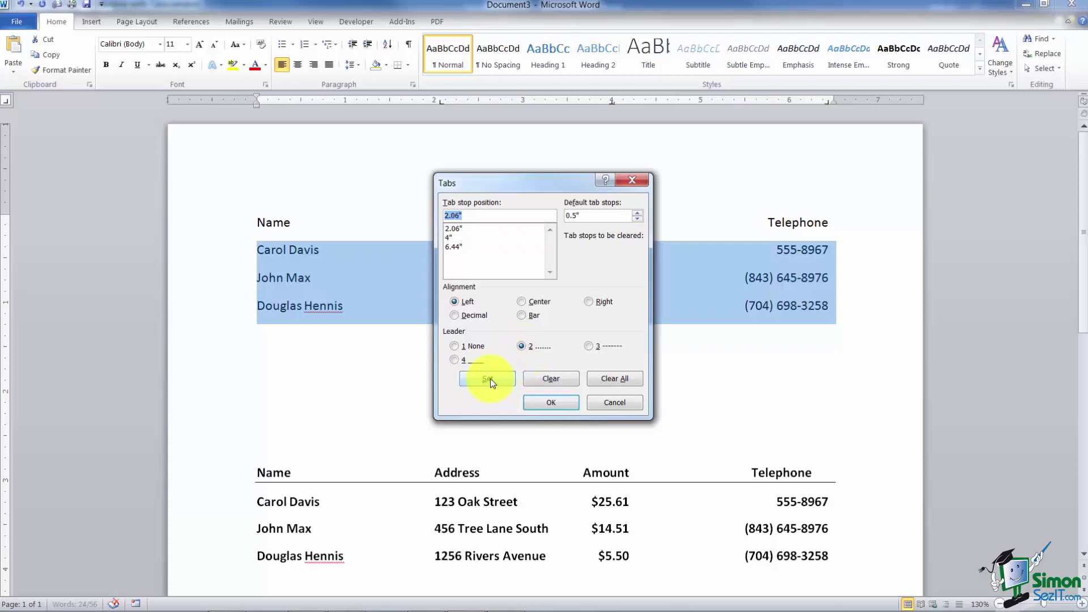
left_click(468, 237)
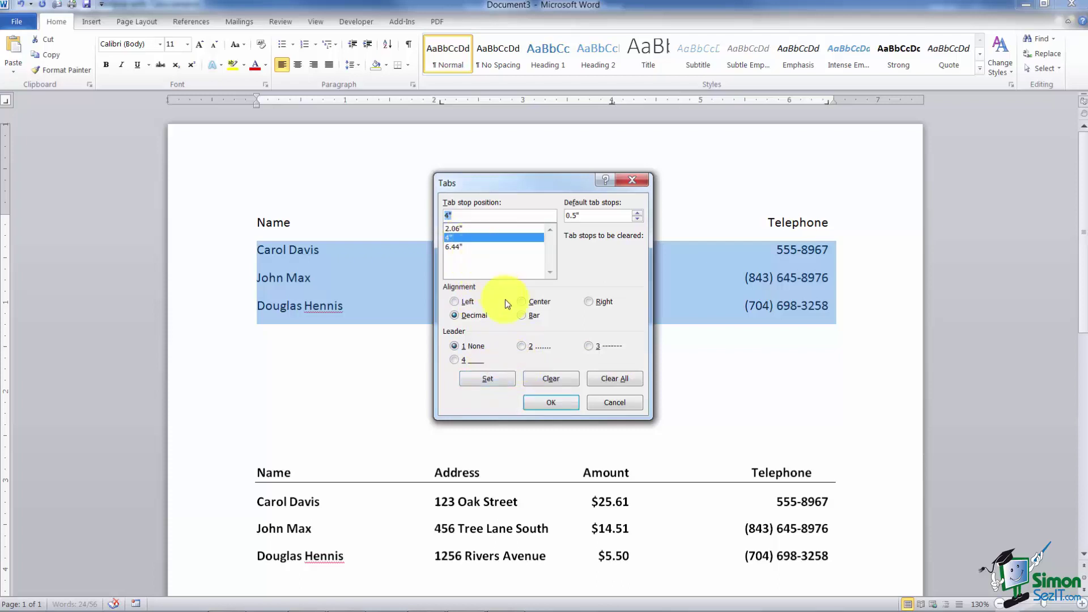
left_click(523, 348)
left_click(499, 379)
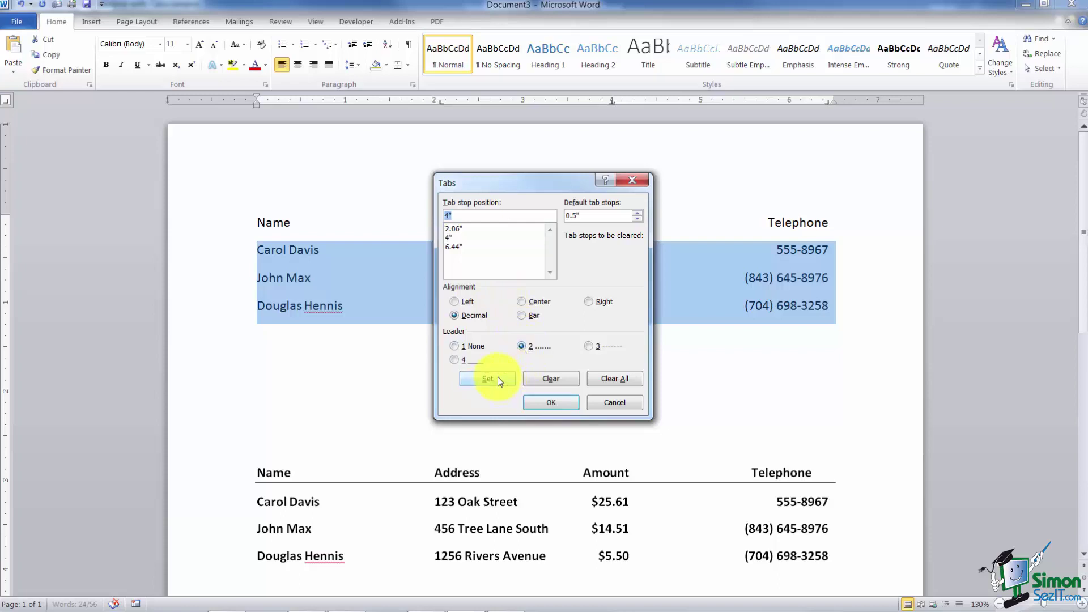
left_click(467, 246)
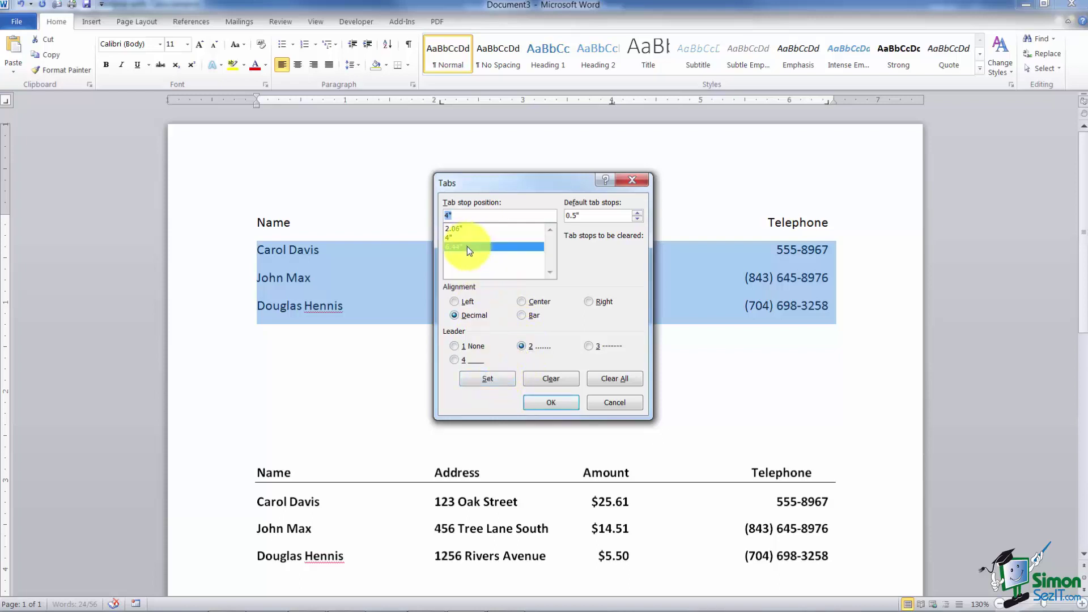
left_click(520, 346)
left_click(505, 376)
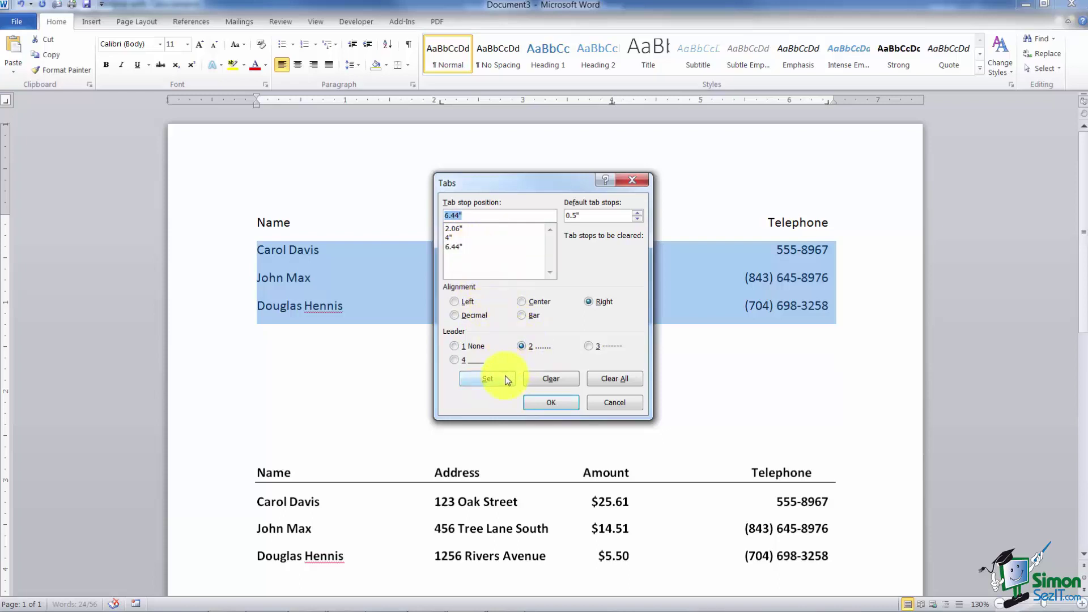
left_click(550, 403)
Step: Add a fourth row below the last phone number with a new person's name, tabbing to the Address column
left_click(545, 390)
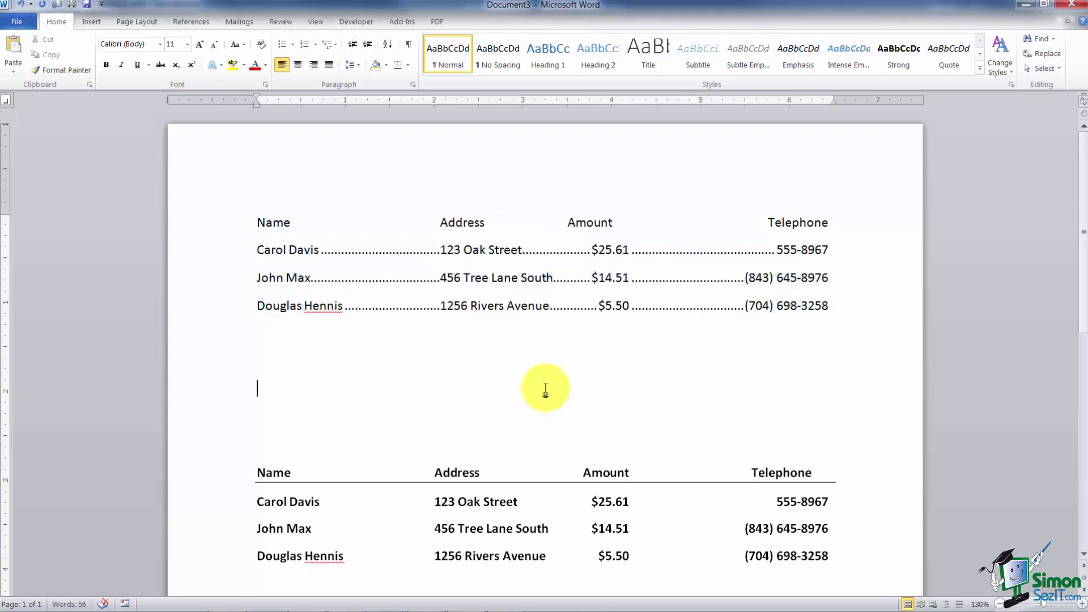
left_click(829, 306)
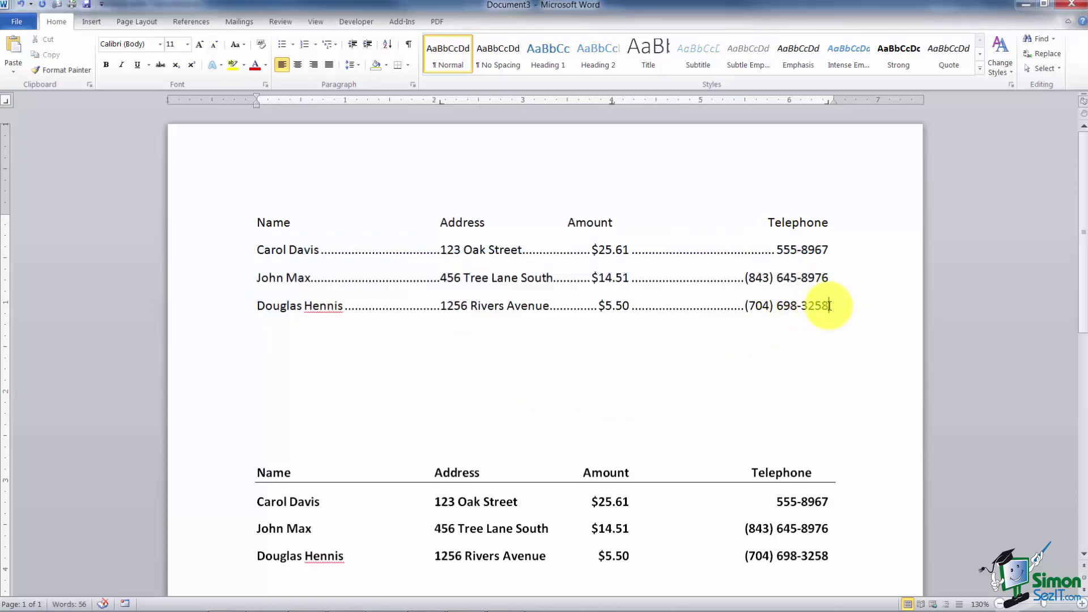
key("Return")
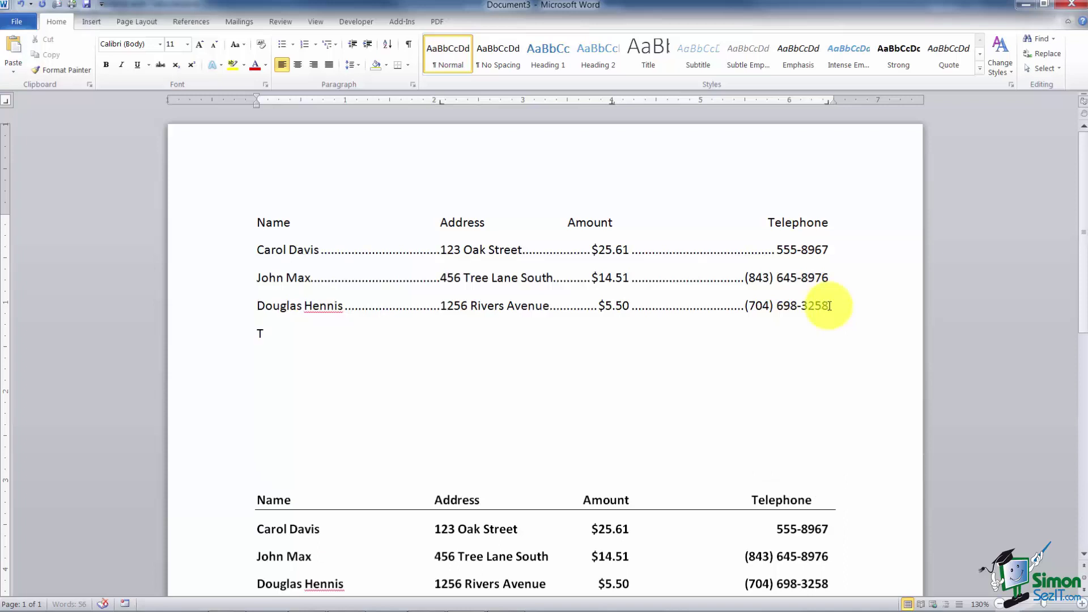
key("Tab")
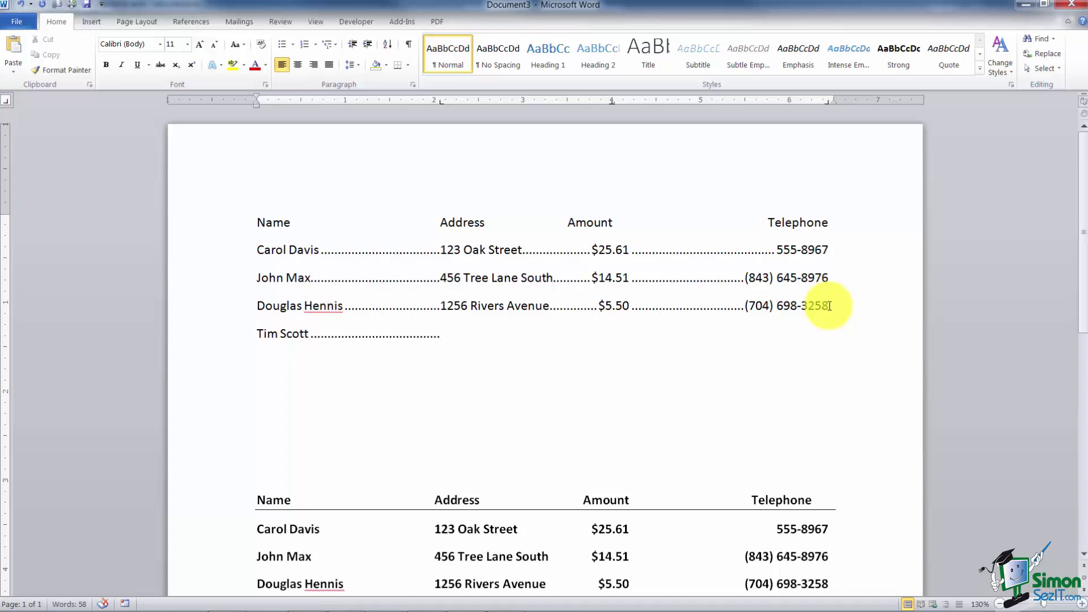
Step: Select all four dotted rows and move their Amount tab stop from 4" to about 4.7"
left_click_drag(221, 249, 234, 335)
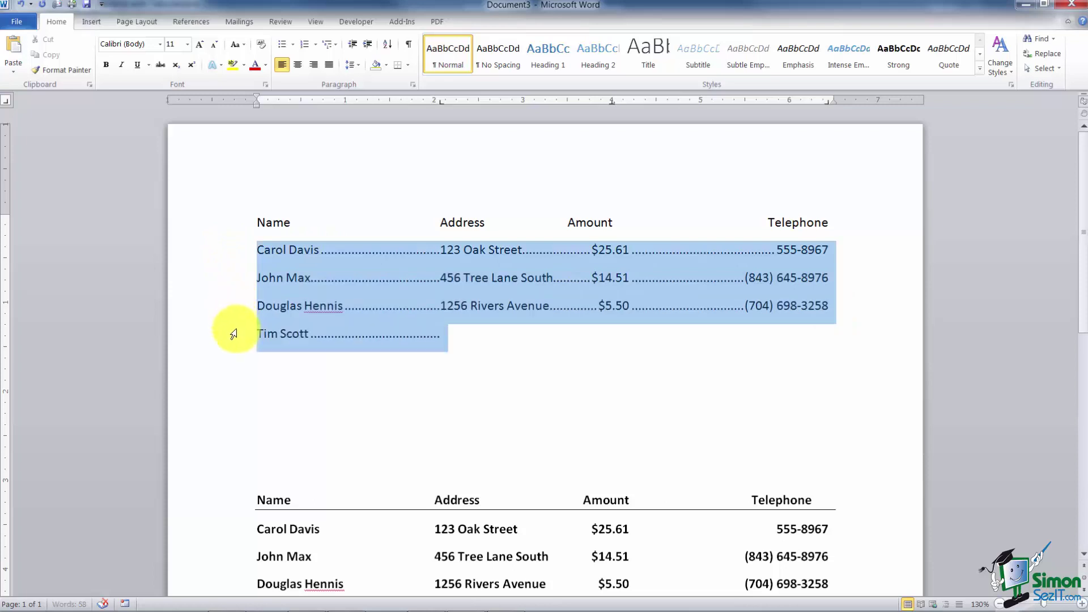
left_click(234, 335)
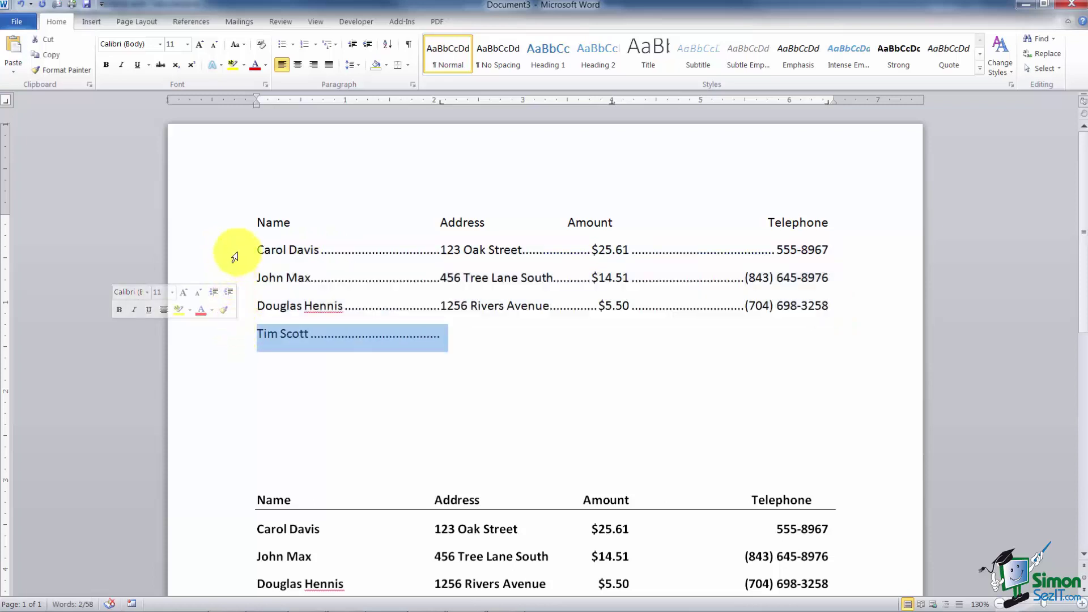
left_click_drag(226, 250, 249, 326)
left_click(250, 326)
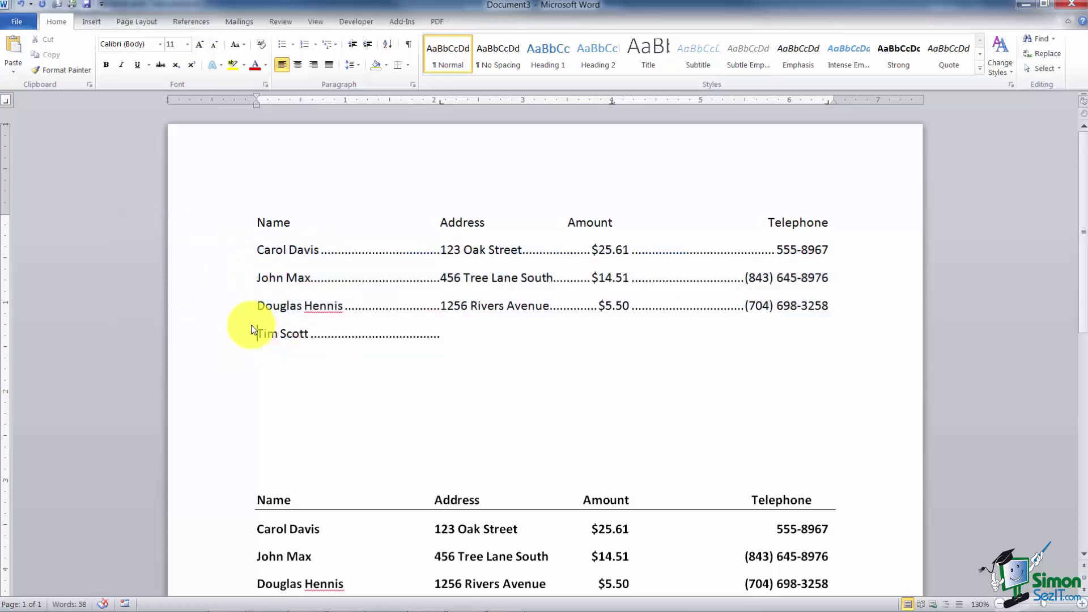
left_click_drag(258, 250, 461, 337)
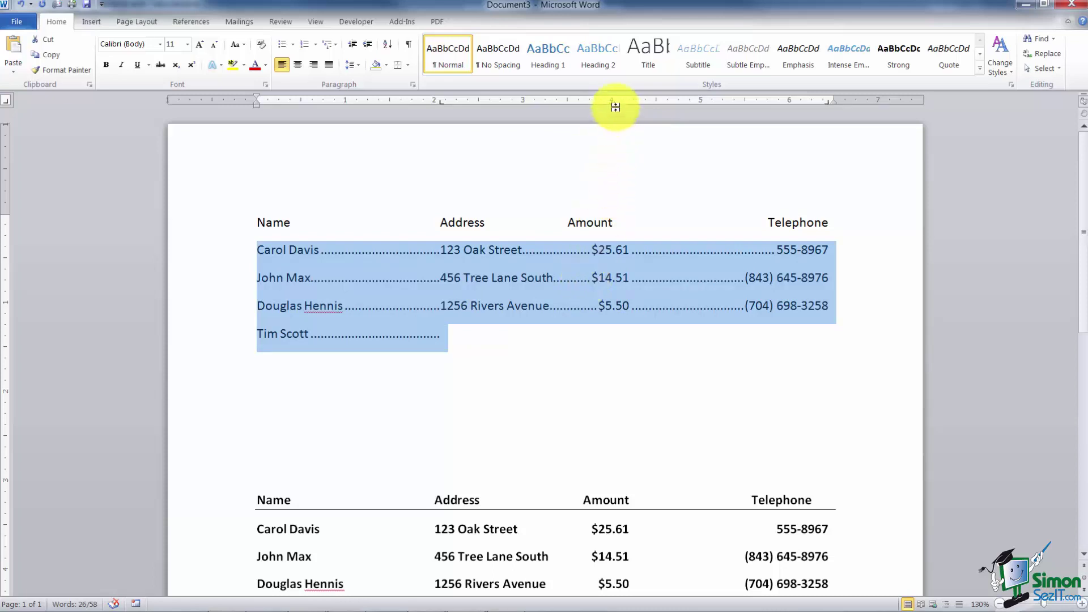
left_click_drag(612, 103, 674, 106)
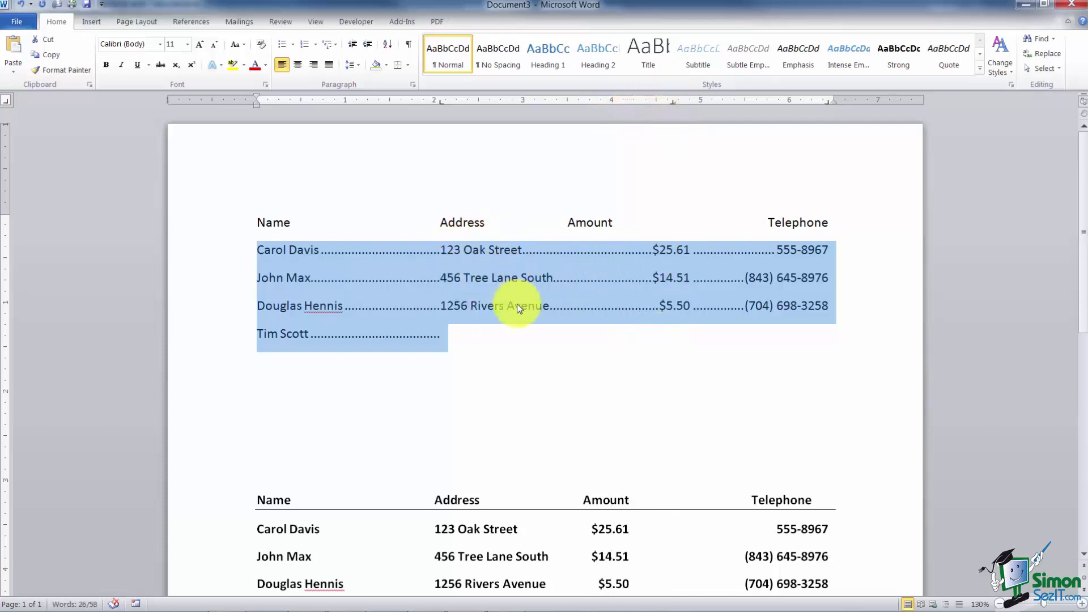
left_click(493, 365)
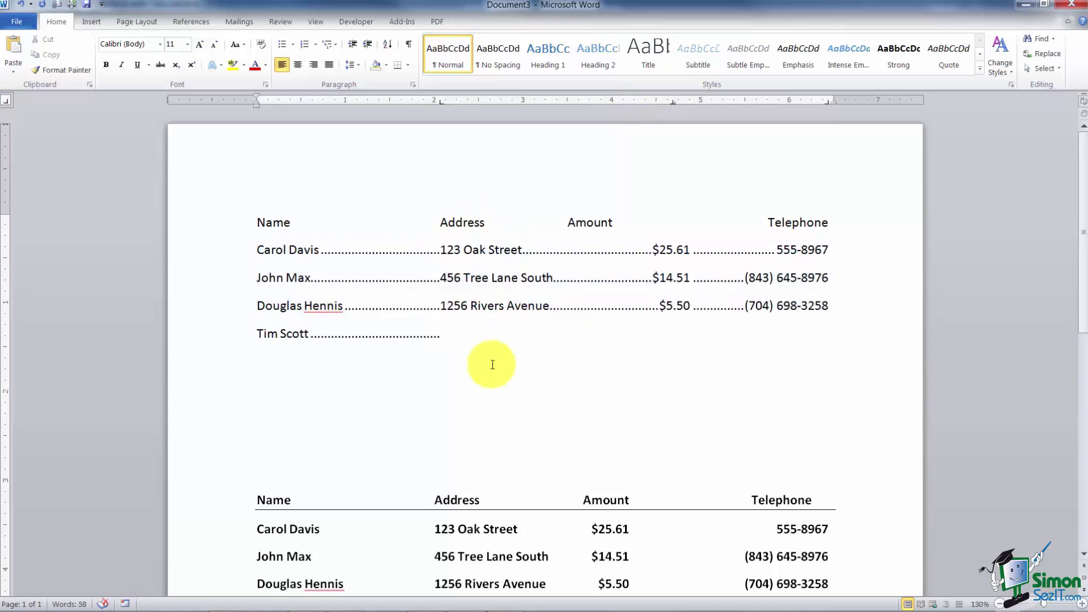